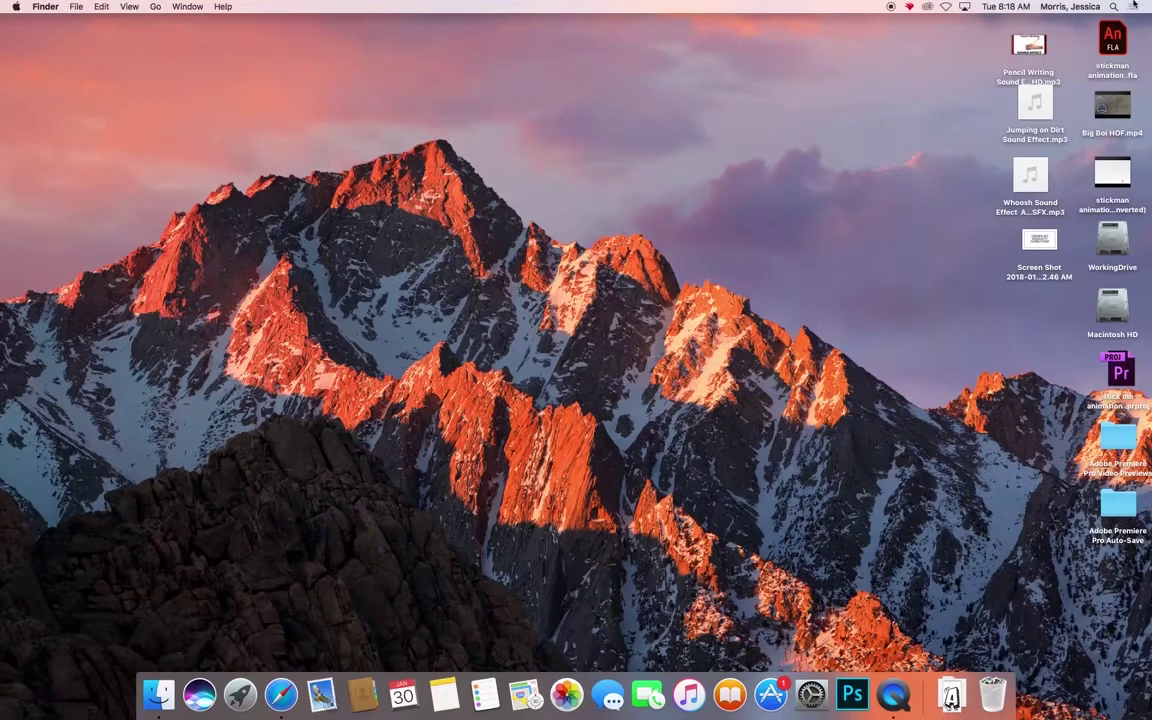
Launch Adobe Animate and create a new ActionScript 3.0 document.
{"action": "left_click", "coordinate": [1113, 6]}
{"action": "type", "text": "qui"}
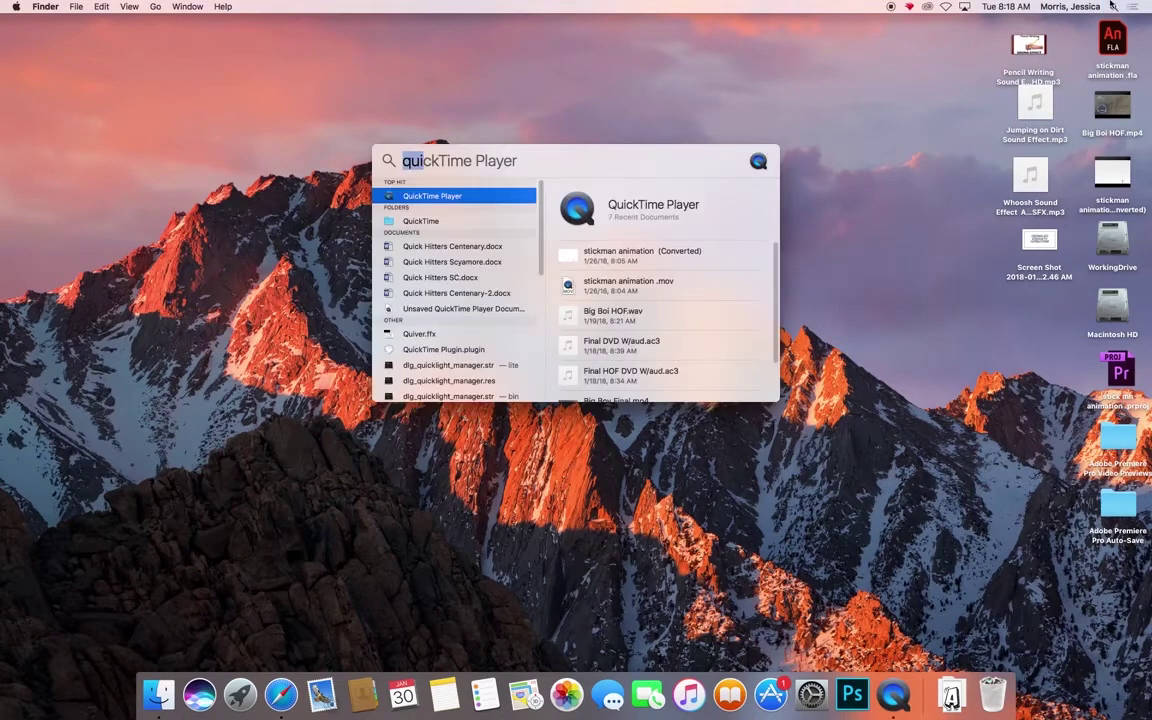
{"action": "key", "text": "BackSpace"}
{"action": "type", "text": "an"}
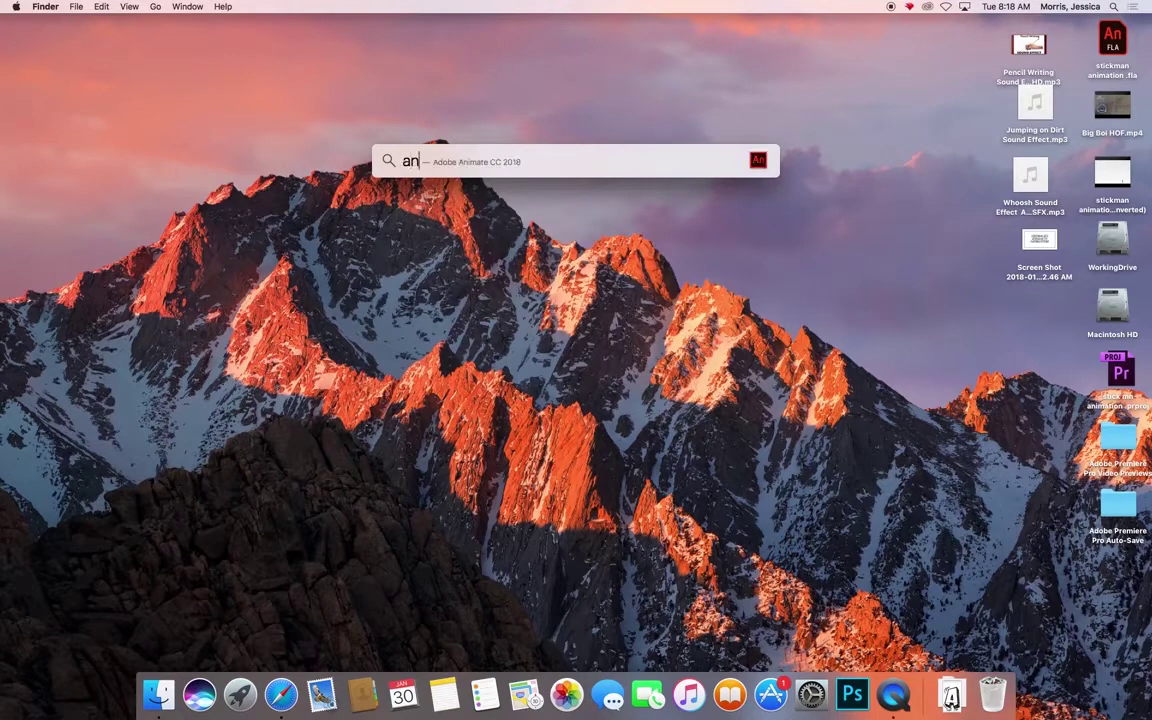
{"action": "key", "text": "Return"}
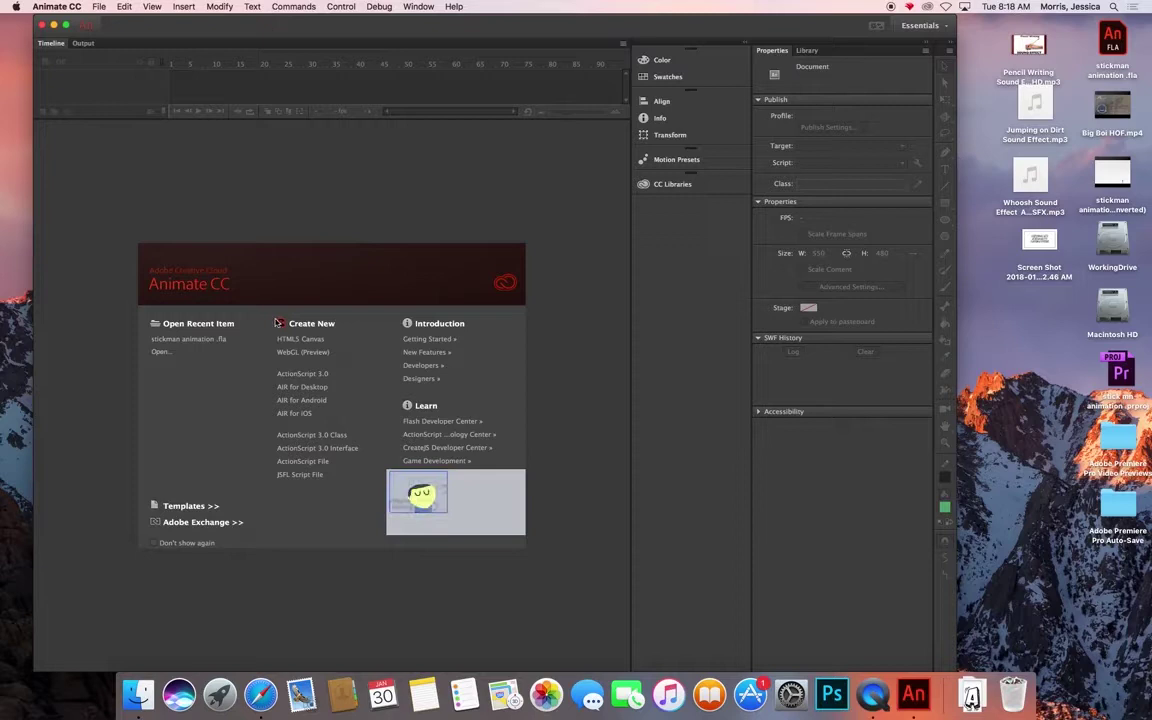
{"action": "left_click", "coordinate": [322, 375]}
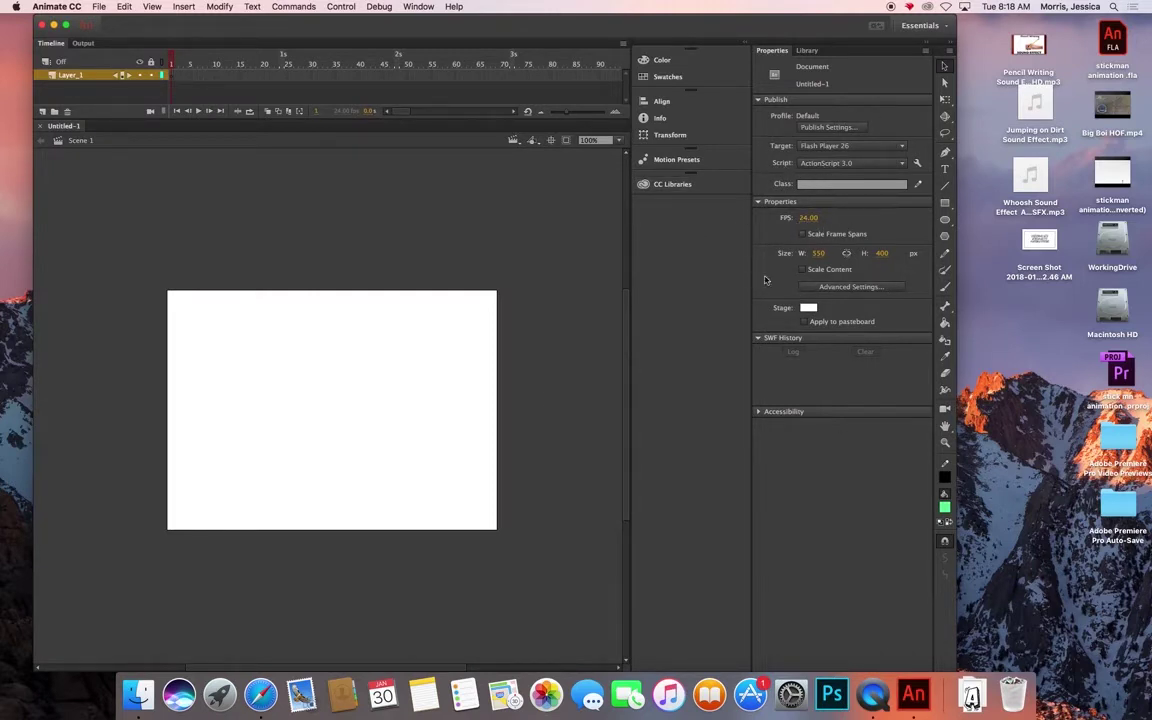
Set the document's stage size to 1080 px wide by 720 px high.
{"action": "left_click", "coordinate": [818, 253]}
{"action": "key", "text": "Return"}
{"action": "left_click", "coordinate": [884, 253]}
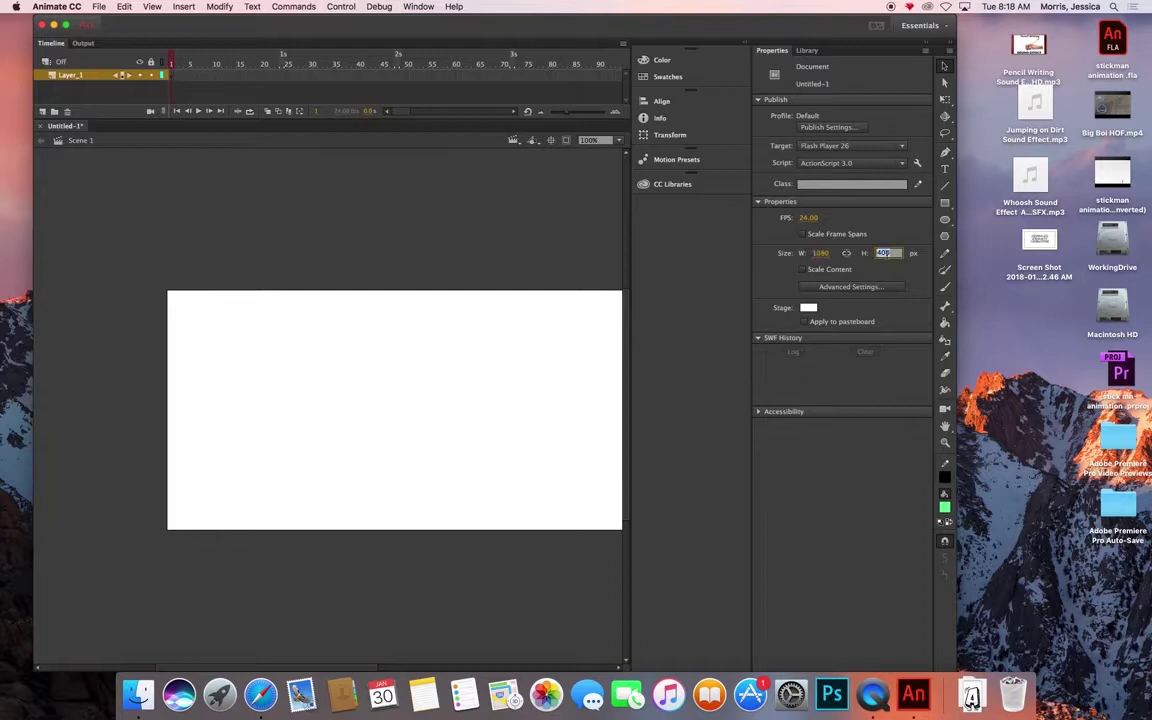
{"action": "type", "text": "720"}
{"action": "key", "text": "Return"}
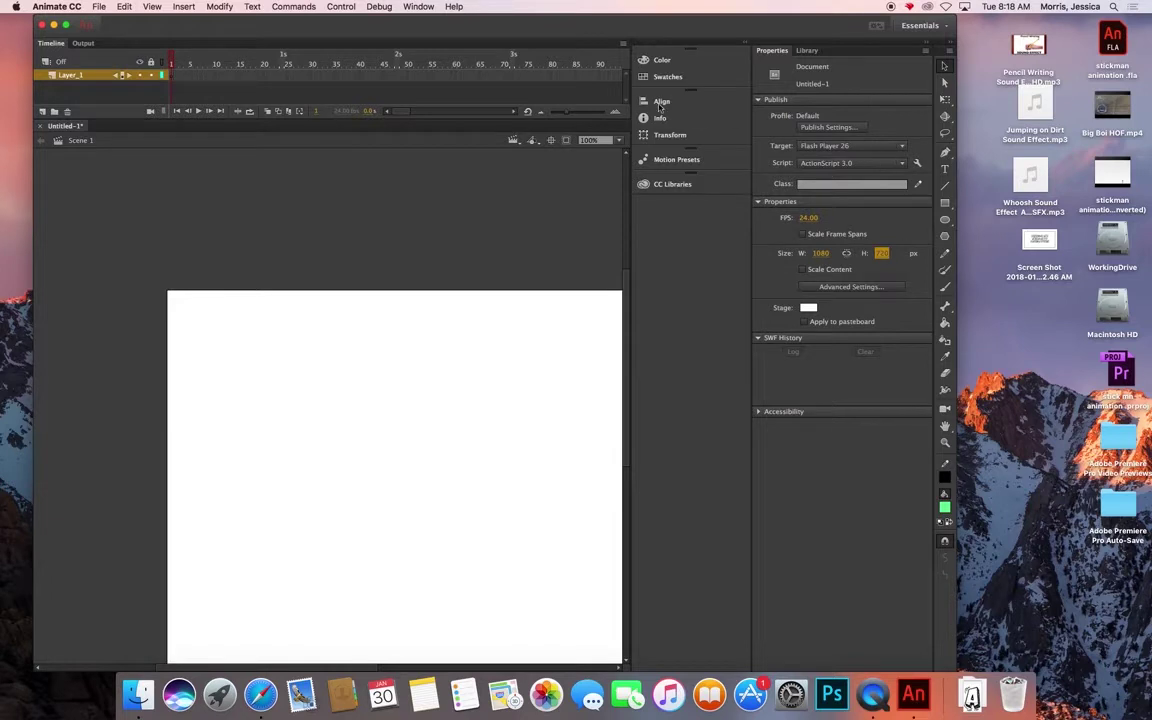
{"action": "left_click", "coordinate": [618, 140]}
{"action": "left_click", "coordinate": [625, 151]}
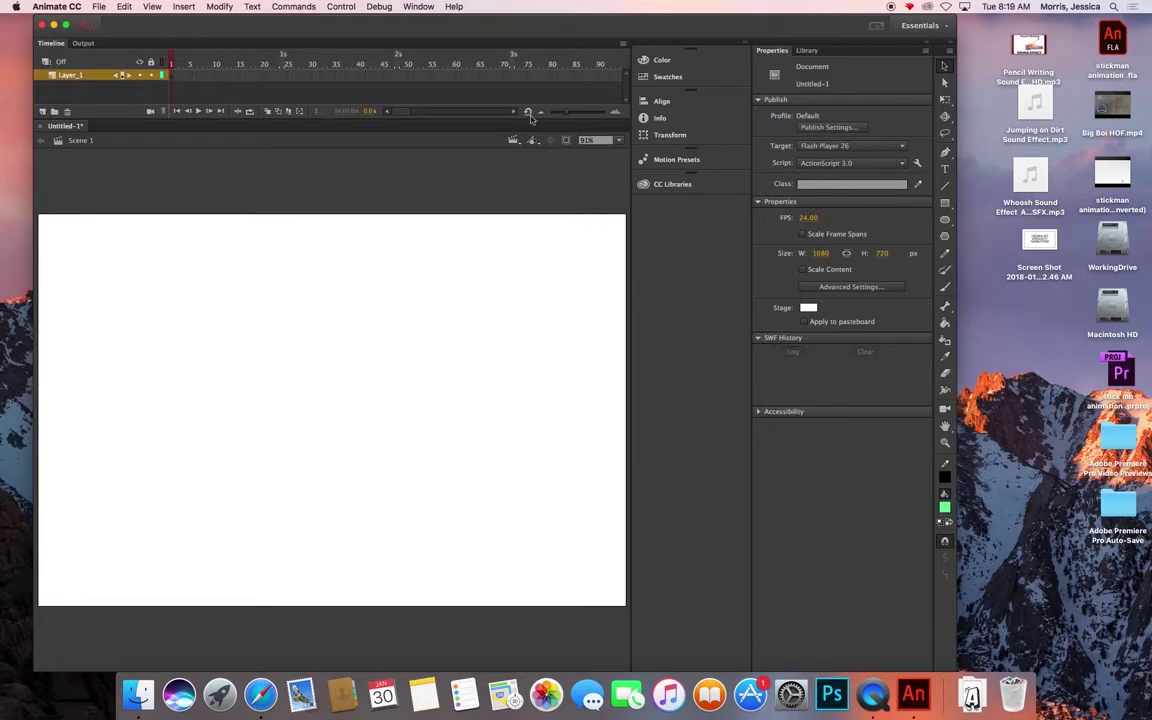
Choose the Essentials workspace and review the other workspace options.
{"action": "left_click", "coordinate": [412, 6]}
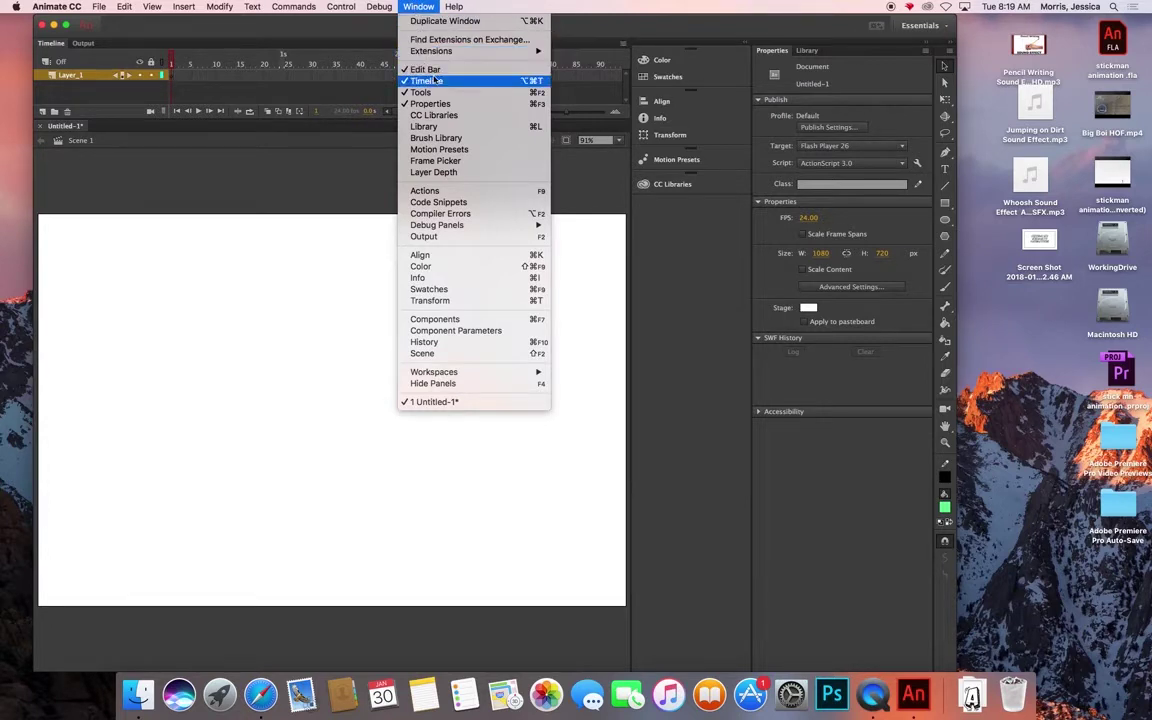
{"action": "mouse_move", "coordinate": [519, 373]}
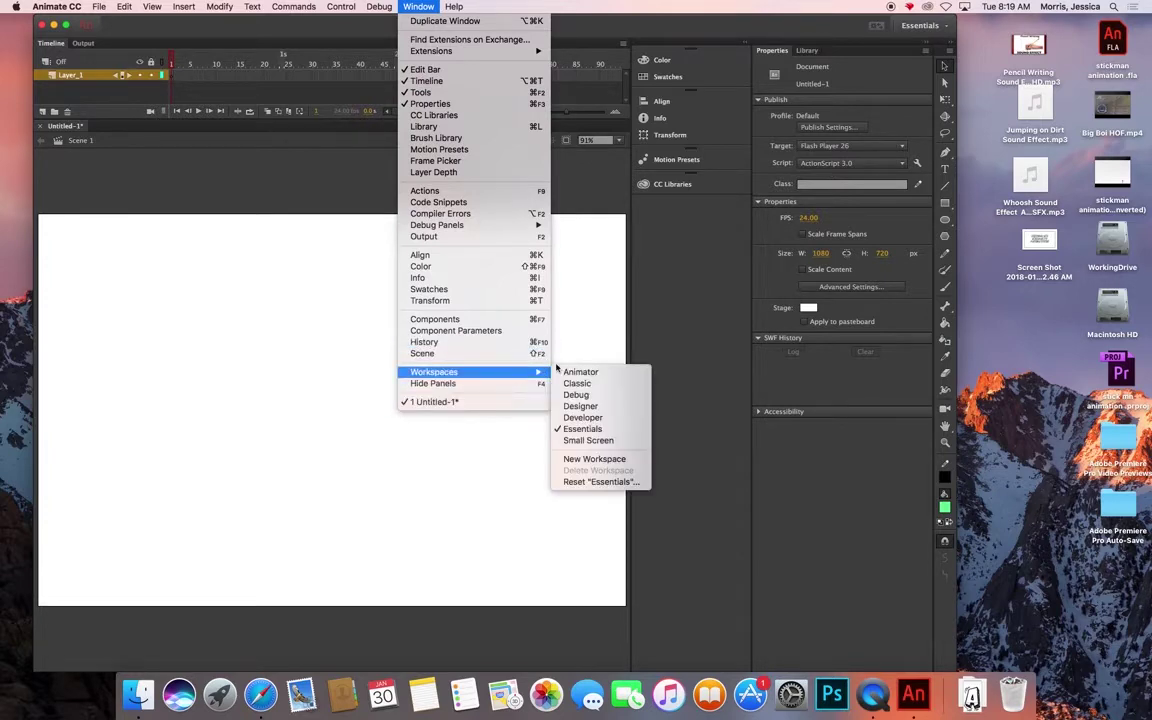
{"action": "left_click", "coordinate": [584, 429]}
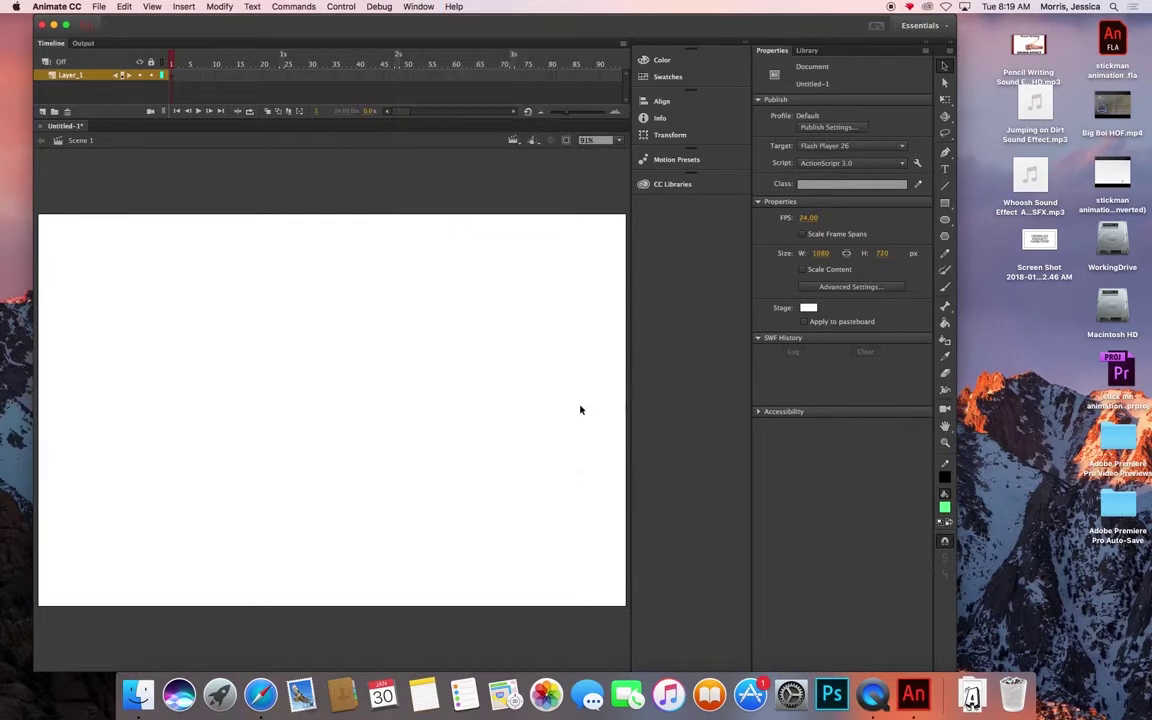
{"action": "left_click", "coordinate": [419, 6]}
{"action": "mouse_move", "coordinate": [538, 371]}
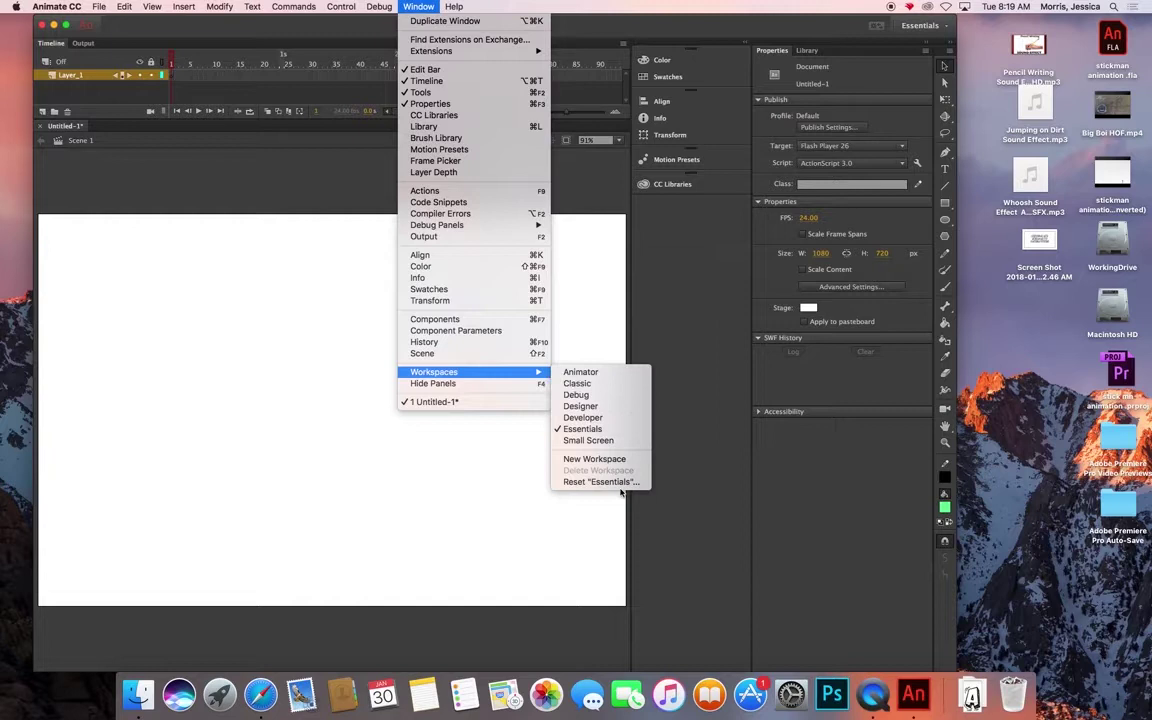
{"action": "left_click", "coordinate": [468, 465]}
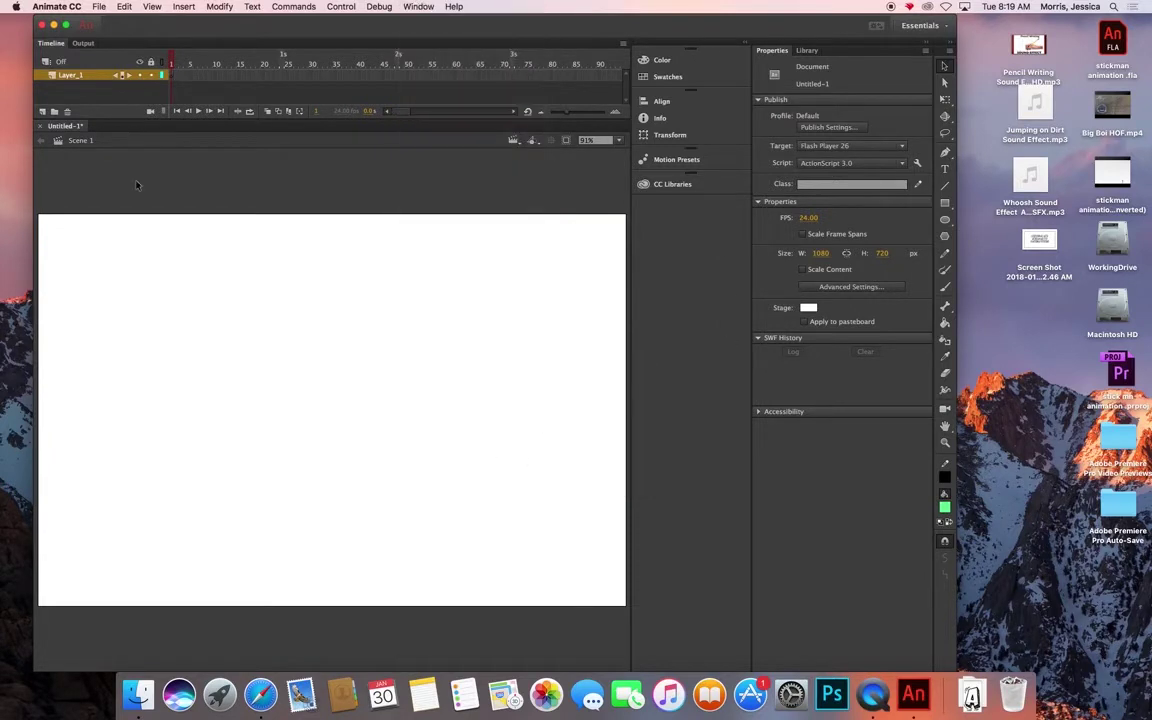
Rename the first layer as Stickman.
{"action": "left_click", "coordinate": [80, 75]}
{"action": "double_click", "coordinate": [76, 76]}
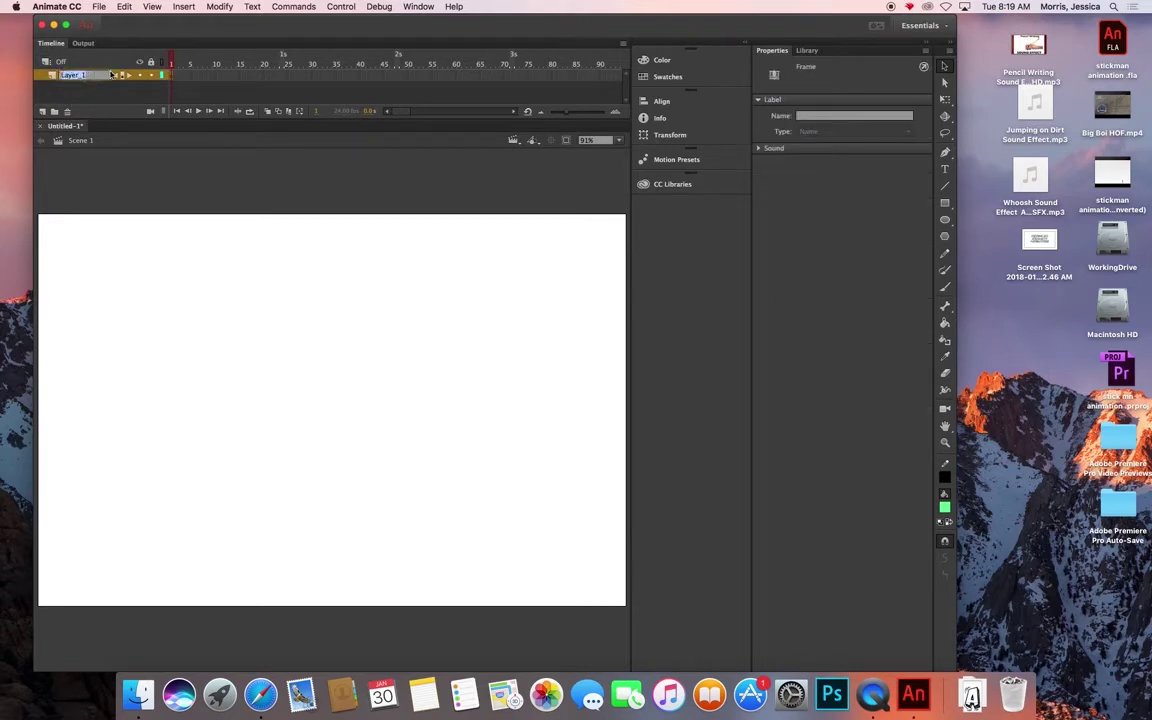
{"action": "key", "text": "BackSpace"}
{"action": "key", "text": "Return"}
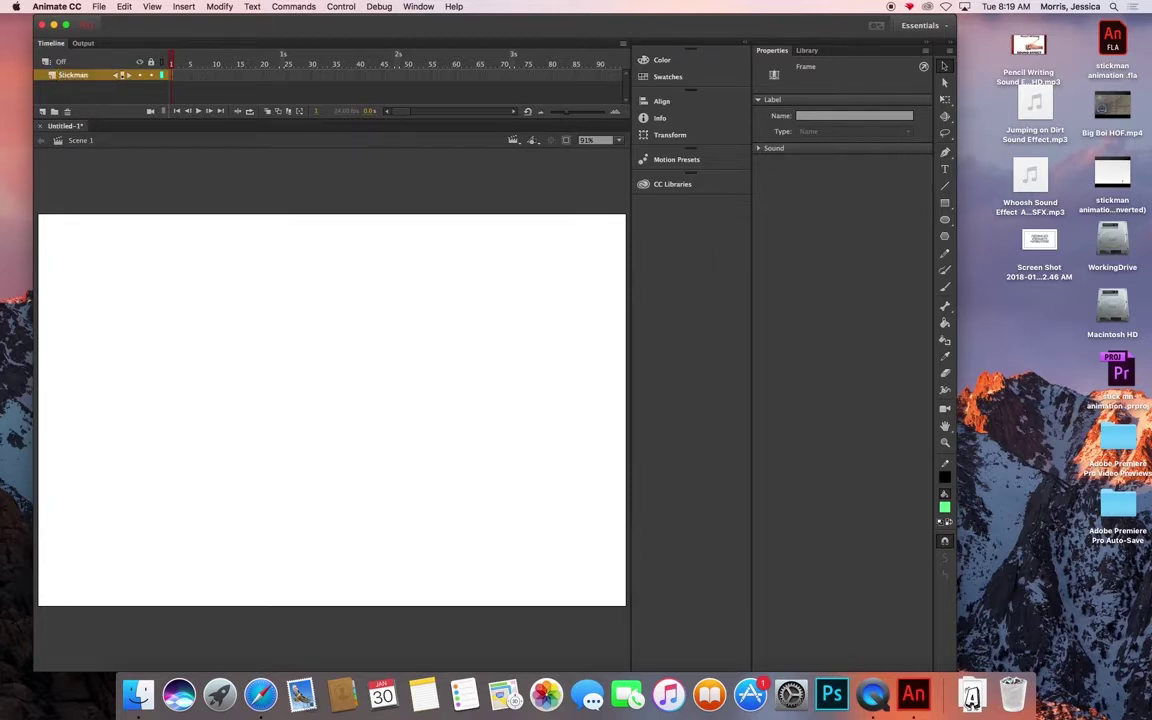
Add a new layer above Stickman and name it "accent animations".
{"action": "left_click", "coordinate": [42, 112]}
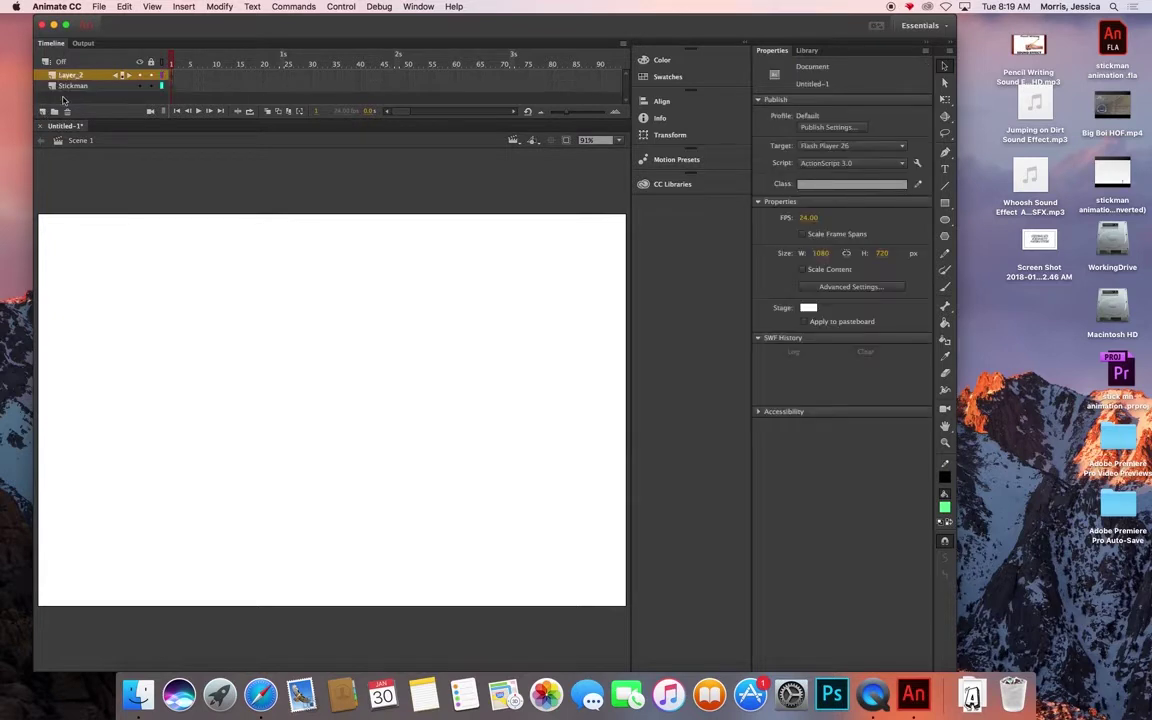
{"action": "double_click", "coordinate": [68, 75]}
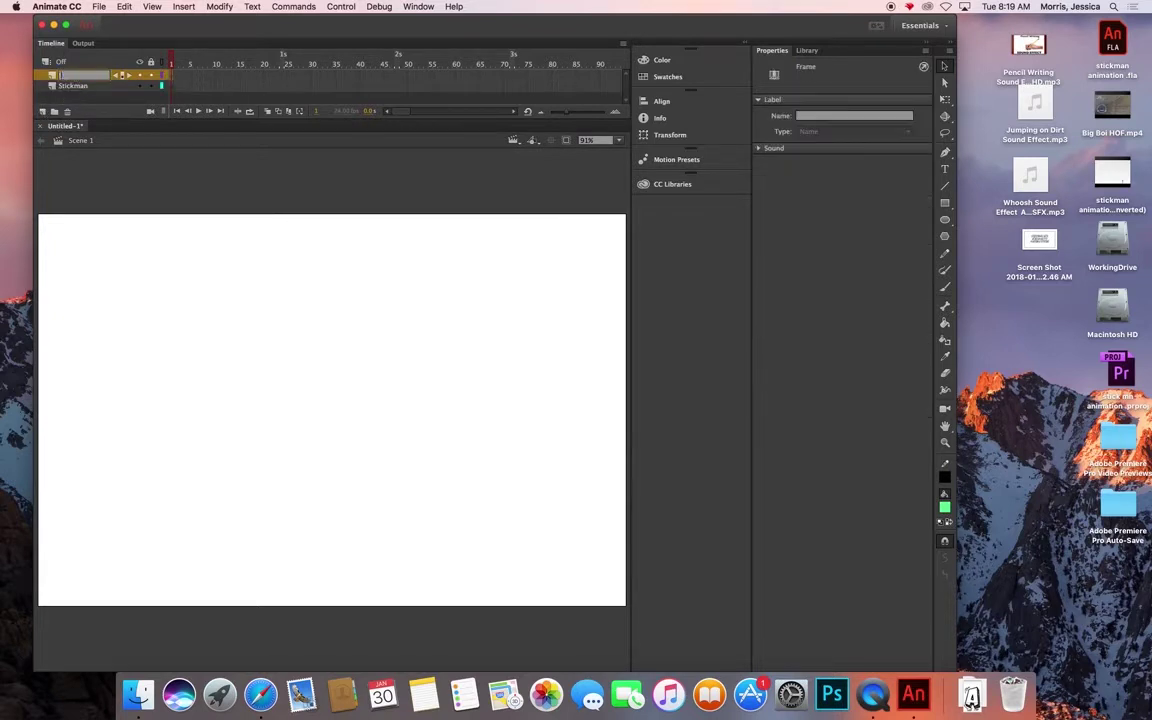
{"action": "type", "text": "accent animations"}
{"action": "key", "text": "Return"}
Insert one more frame after frame 1 on the accent animations layer.
{"action": "right_click", "coordinate": [174, 79]}
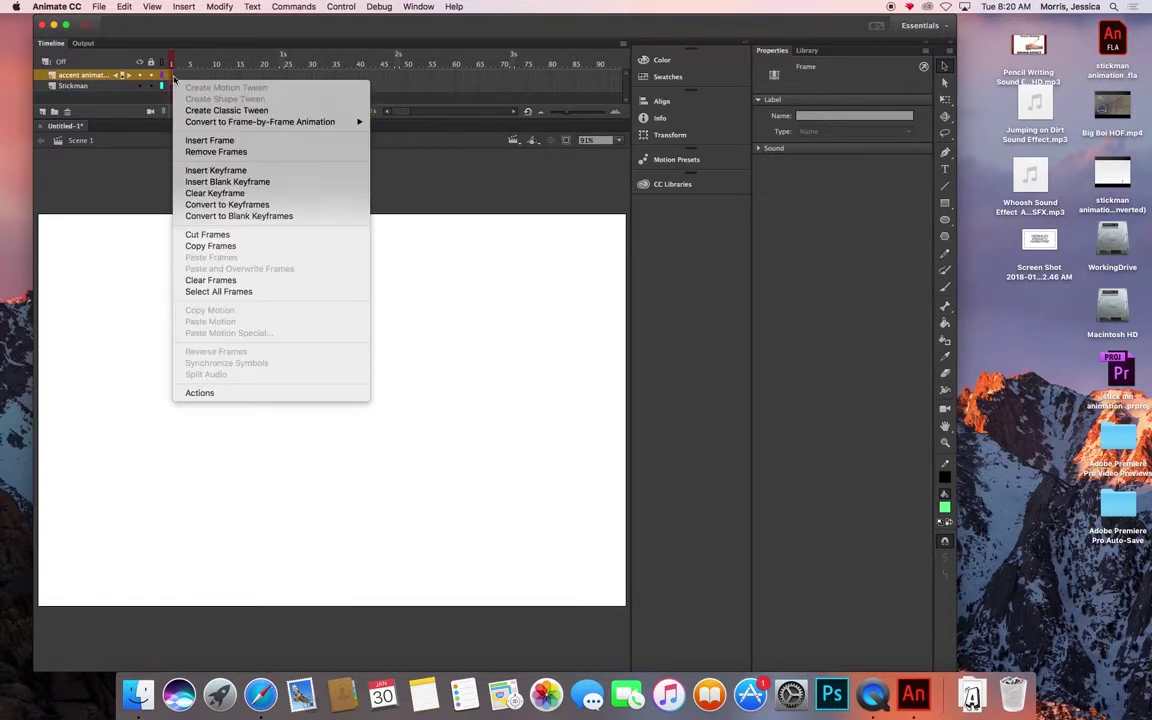
{"action": "left_click", "coordinate": [216, 140]}
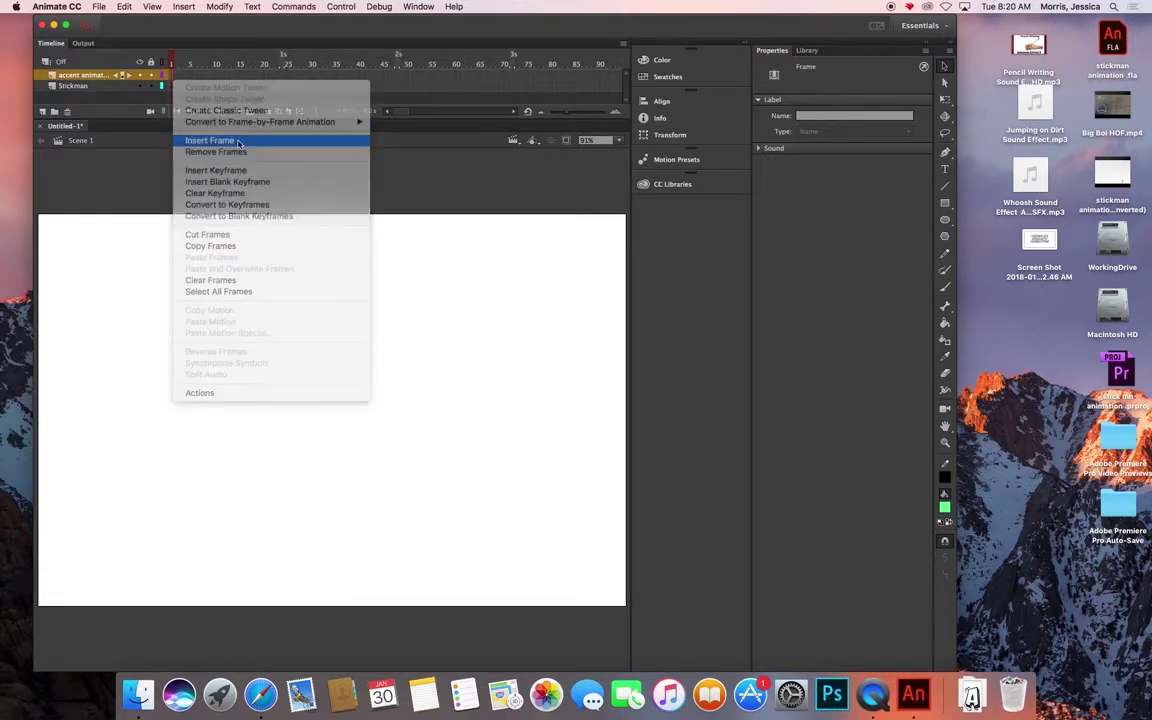
{"action": "left_click", "coordinate": [190, 77]}
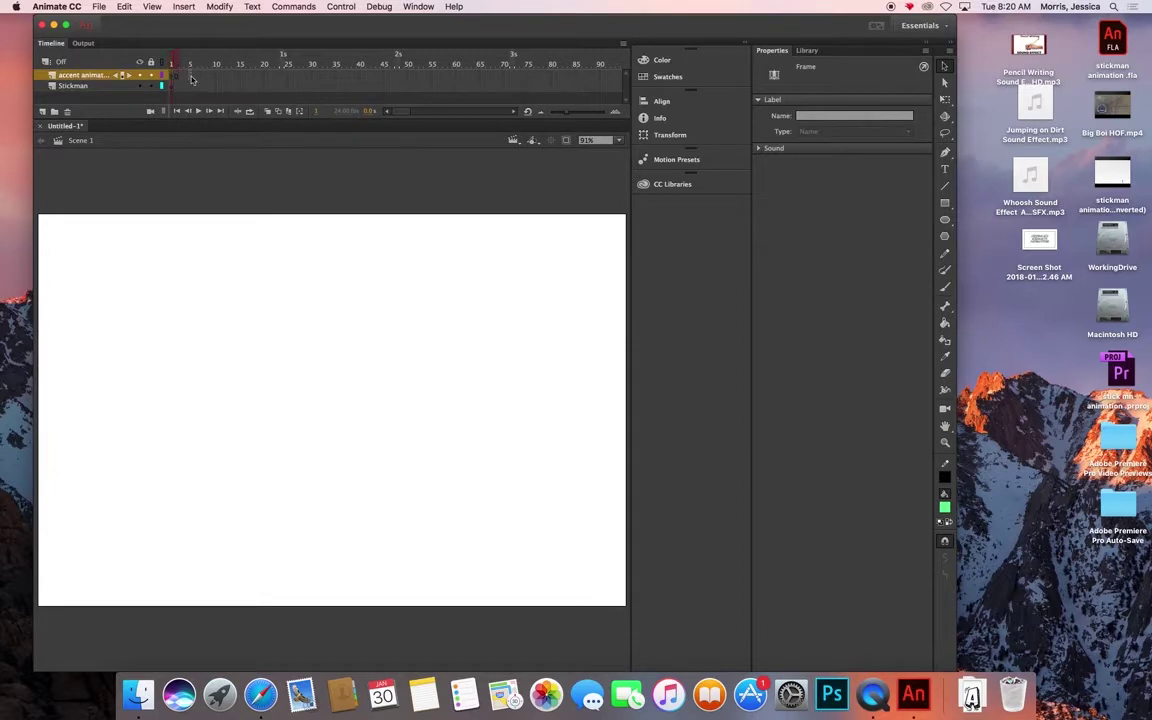
{"action": "left_click", "coordinate": [175, 79]}
Sketch loose swirling green strokes across the stage in frame 1 with the Brush tool at size 1.
{"action": "key", "text": "b"}
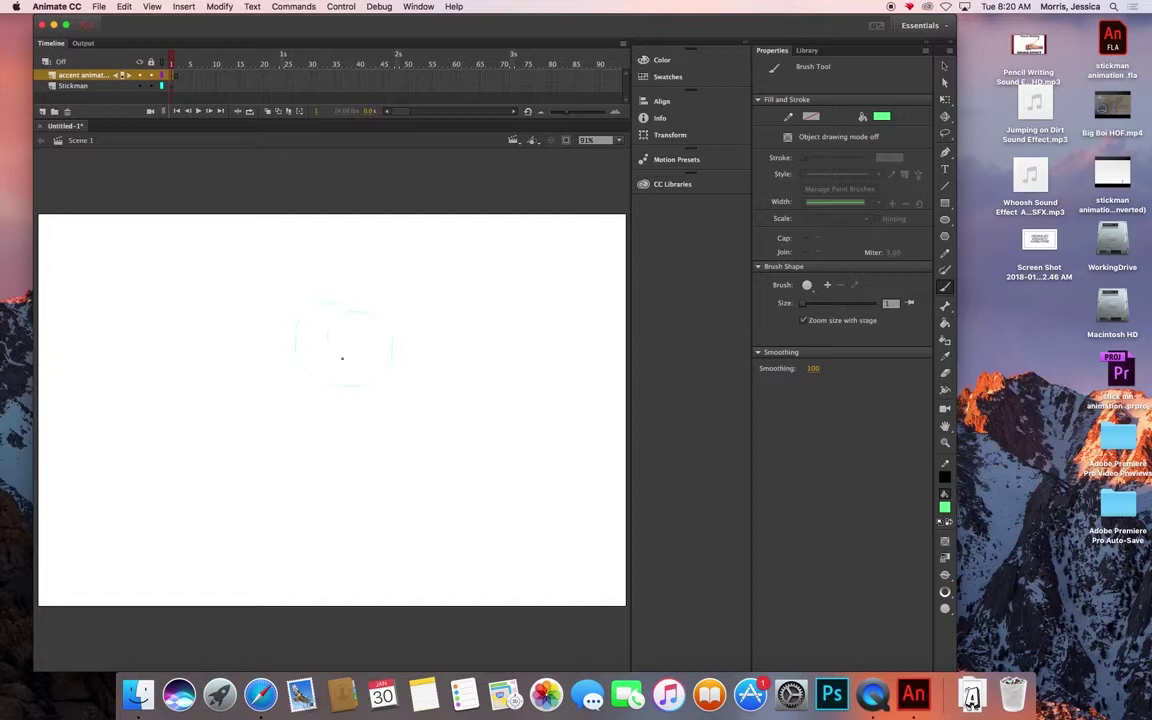
{"action": "left_click_drag", "start_coordinate": [342, 358], "coordinate": [353, 357]}
{"action": "left_click_drag", "start_coordinate": [566, 376], "coordinate": [271, 319]}
{"action": "mouse_move", "coordinate": [472, 396]}
{"action": "left_mouse_down"}
{"action": "mouse_move", "coordinate": [415, 294]}
{"action": "mouse_move", "coordinate": [360, 290]}
{"action": "left_mouse_up"}
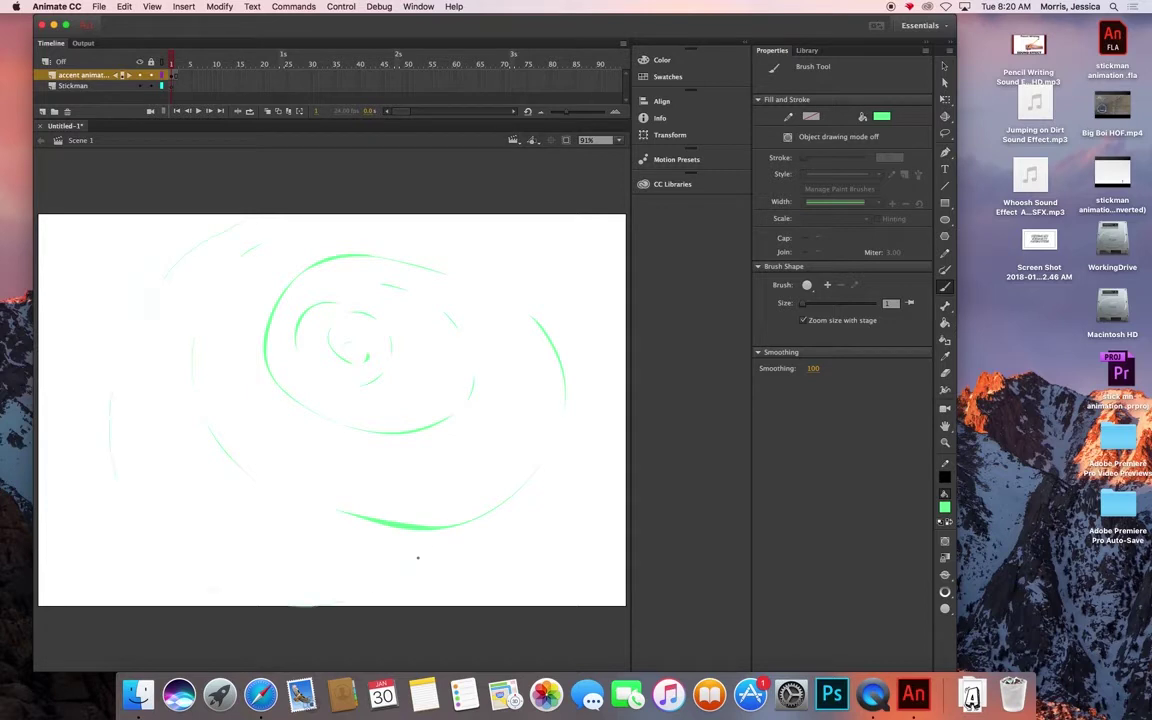
{"action": "left_click_drag", "start_coordinate": [418, 558], "coordinate": [448, 446]}
{"action": "left_click_drag", "start_coordinate": [268, 389], "coordinate": [326, 477]}
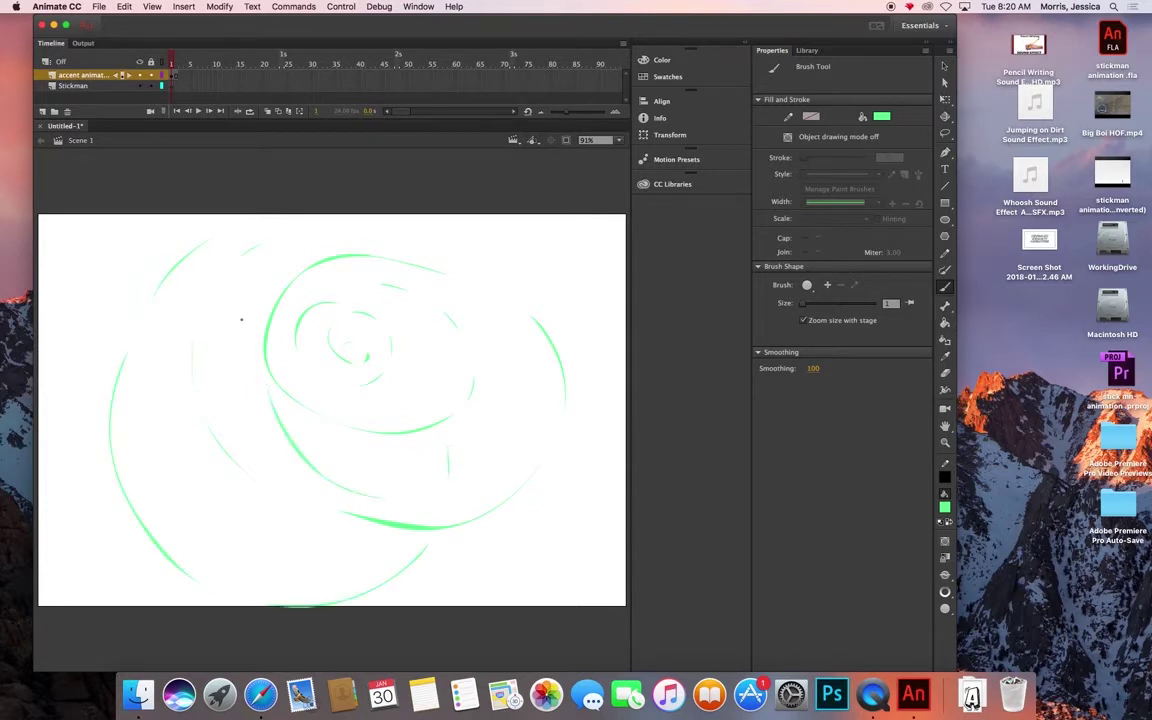
{"action": "left_click_drag", "start_coordinate": [330, 627], "coordinate": [219, 391]}
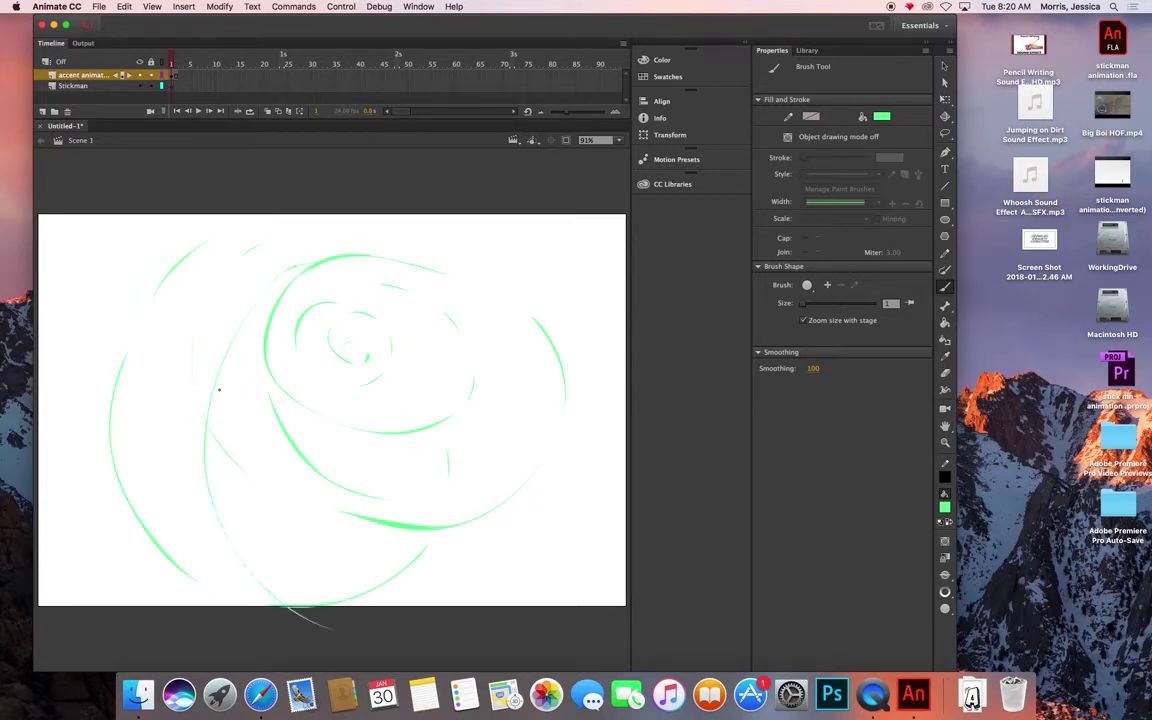
{"action": "left_click_drag", "start_coordinate": [495, 557], "coordinate": [628, 549]}
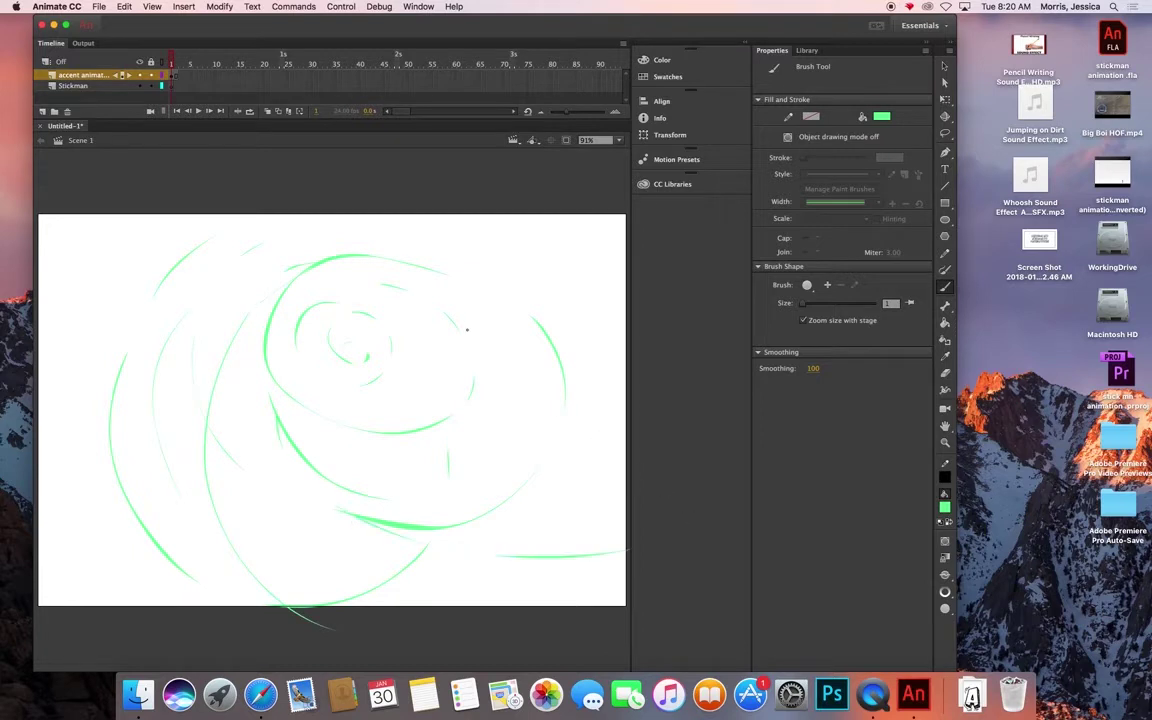
Make frame 2 of the accent animations layer a keyframe and add more green brush strokes to its drawing.
{"action": "left_click", "coordinate": [172, 77]}
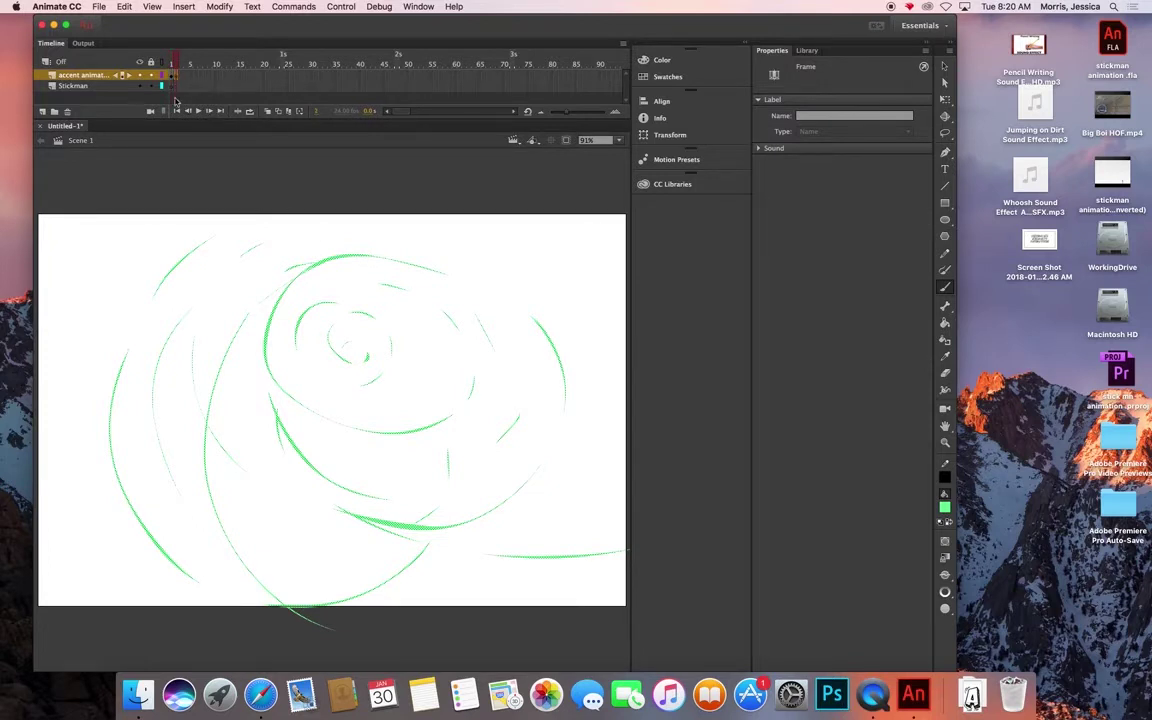
{"action": "left_click", "coordinate": [177, 62]}
{"action": "mouse_move", "coordinate": [246, 235]}
{"action": "left_mouse_down"}
{"action": "mouse_move", "coordinate": [155, 252]}
{"action": "mouse_move", "coordinate": [209, 485]}
{"action": "left_mouse_up"}
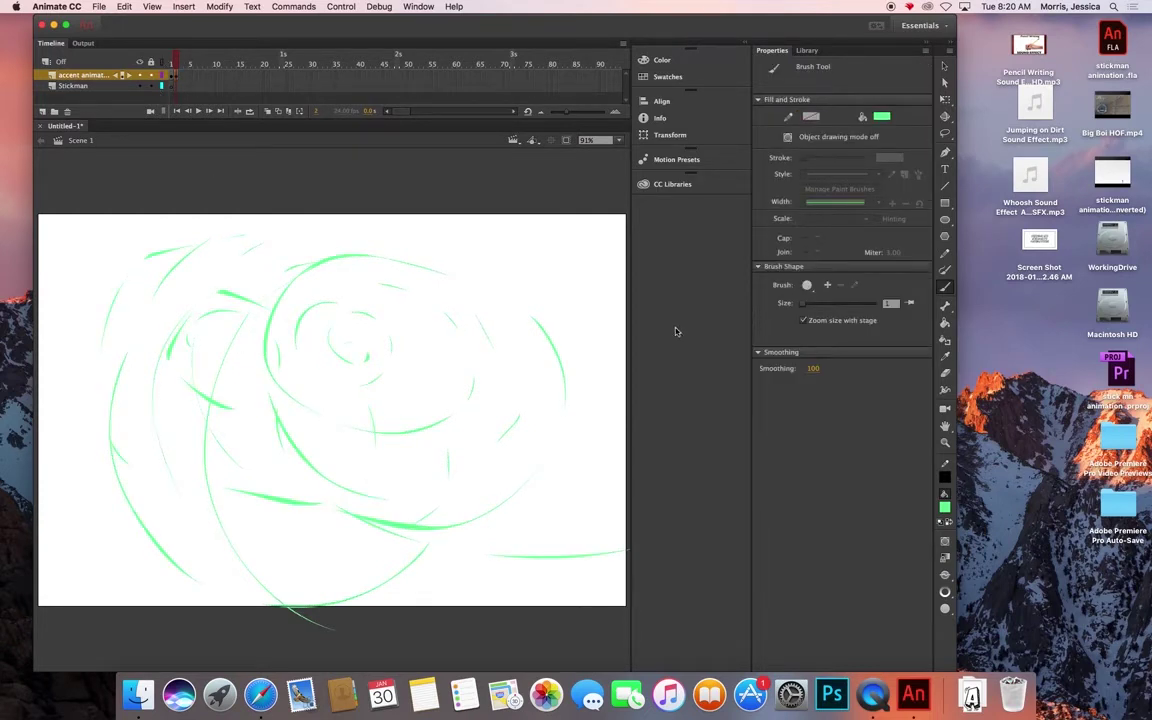
Add a keyframe at frame 3, sketch more green strokes around the swirl and erase everything on the stage.
{"action": "key", "text": "F6"}
{"action": "mouse_move", "coordinate": [176, 408]}
{"action": "left_mouse_down"}
{"action": "mouse_move", "coordinate": [447, 413]}
{"action": "mouse_move", "coordinate": [247, 300]}
{"action": "mouse_move", "coordinate": [322, 399]}
{"action": "mouse_move", "coordinate": [362, 266]}
{"action": "mouse_move", "coordinate": [325, 389]}
{"action": "mouse_move", "coordinate": [278, 278]}
{"action": "mouse_move", "coordinate": [328, 321]}
{"action": "left_mouse_up"}
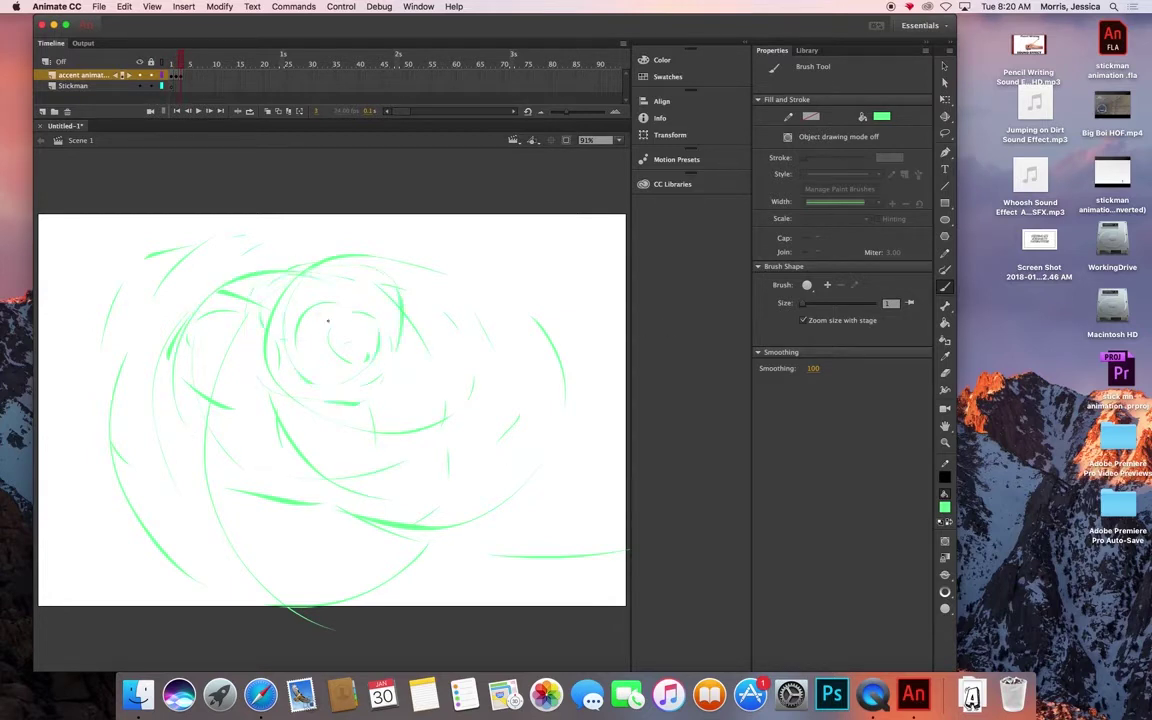
{"action": "double_click", "coordinate": [945, 375]}
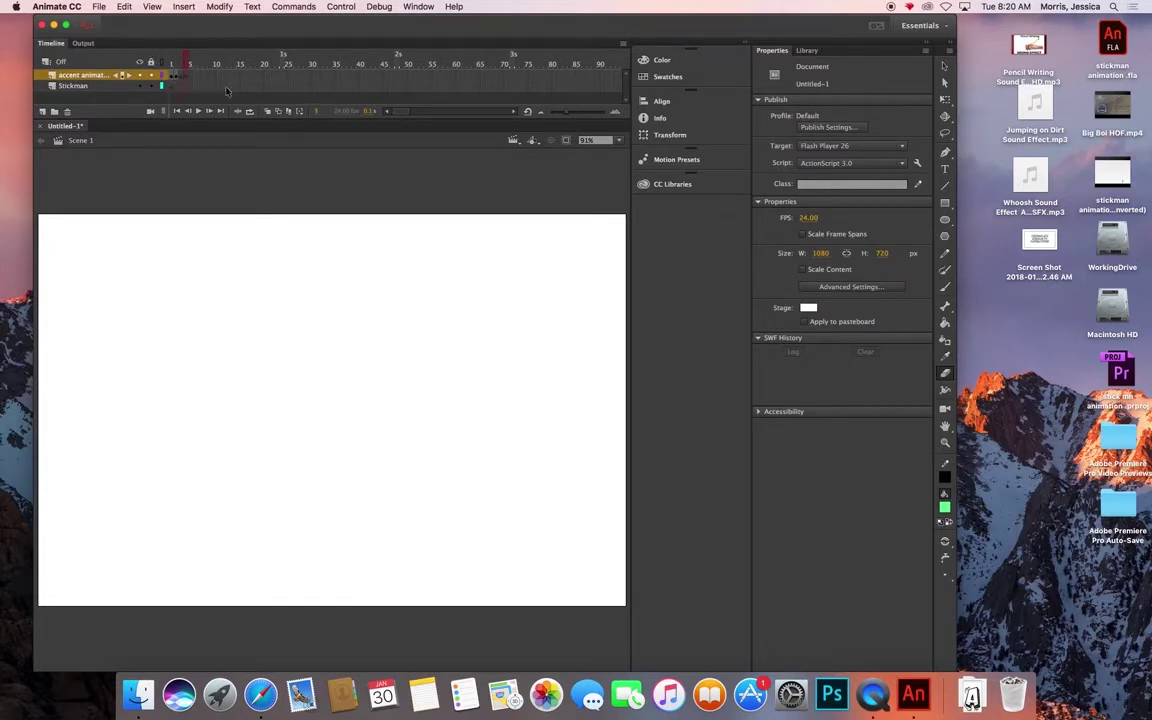
Repeat frame 2's green drawing in new keyframes from frame 3 onwards on the accent animations layer.
{"action": "left_click", "coordinate": [176, 76]}
{"action": "left_click", "coordinate": [180, 77]}
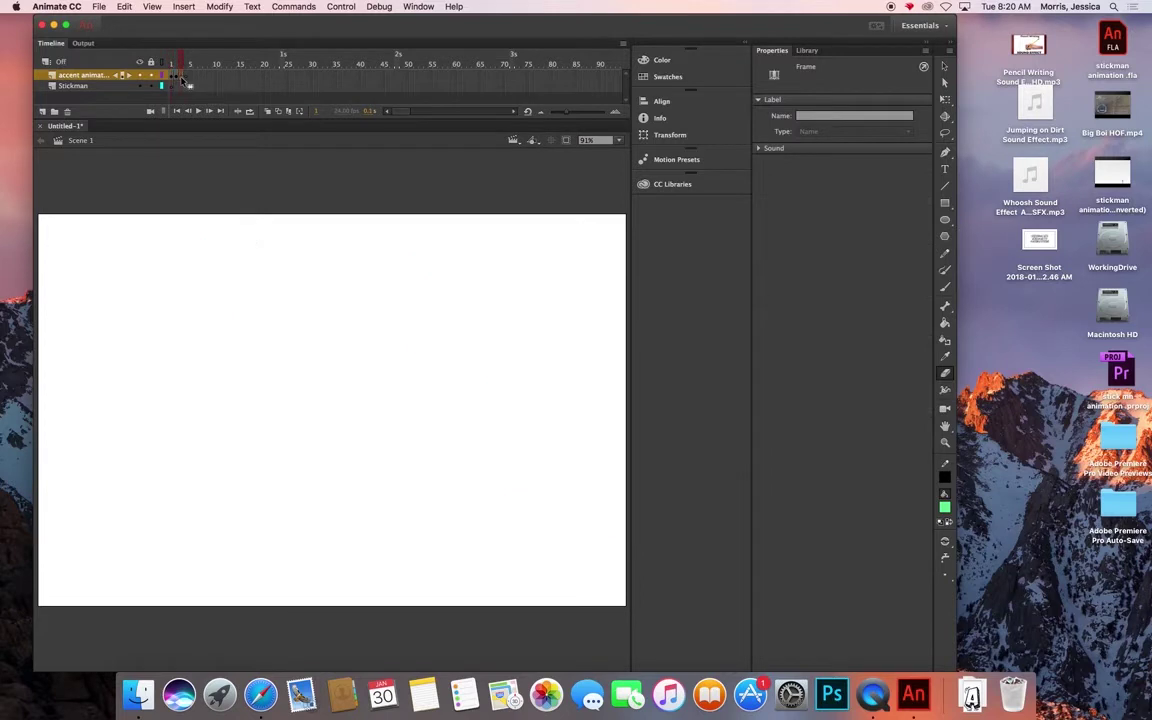
{"action": "left_click", "coordinate": [173, 76]}
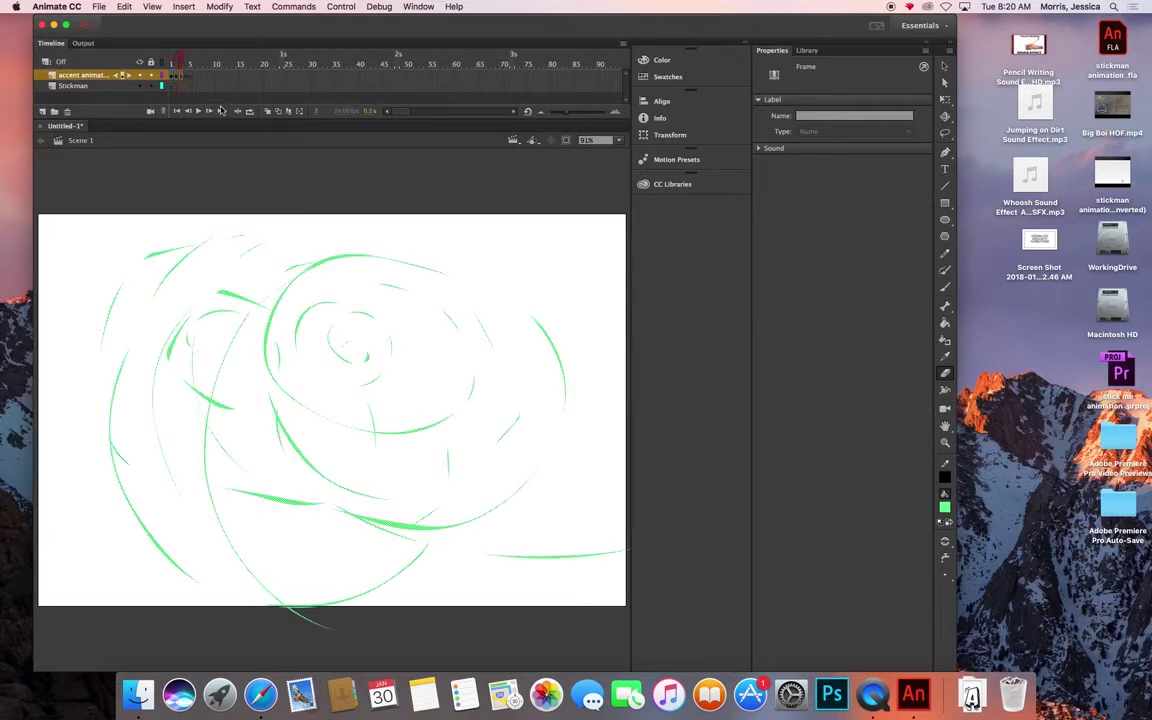
{"action": "key", "text": "F6"}
Erase small bits of the green strokes in the later keyframes, up to frame 9.
{"action": "left_click", "coordinate": [375, 383]}
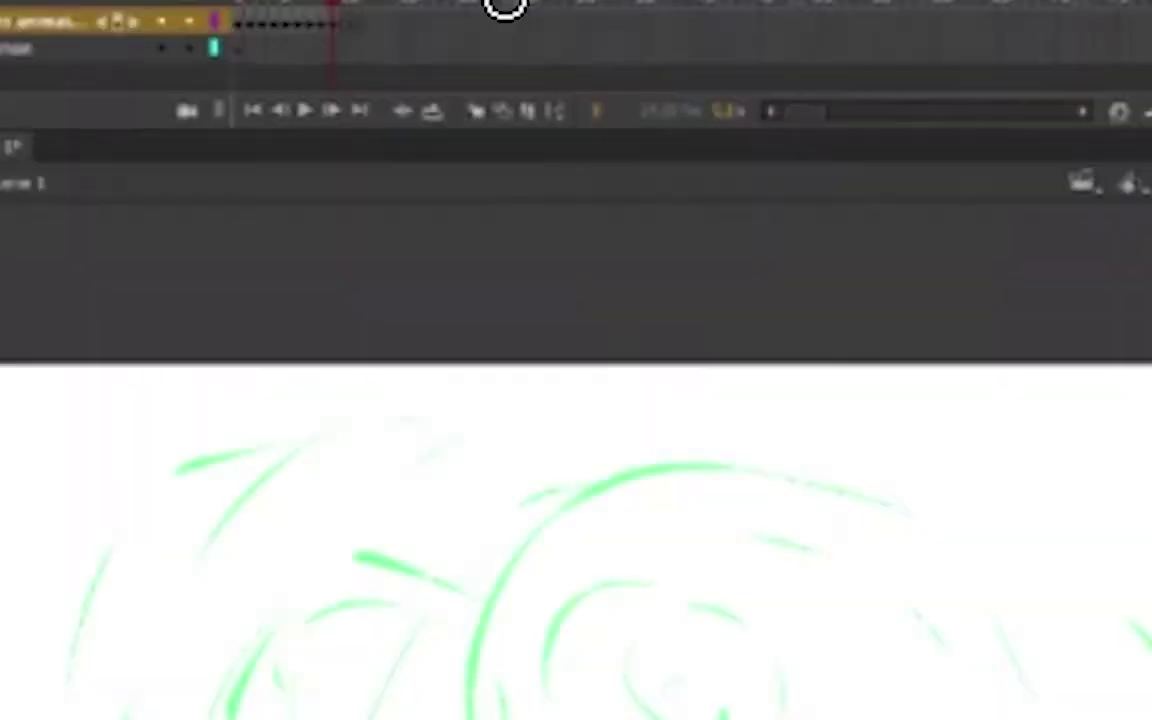
{"action": "left_click", "coordinate": [262, 96]}
{"action": "mouse_move", "coordinate": [461, 77]}
{"action": "left_mouse_down"}
{"action": "mouse_move", "coordinate": [445, 136]}
{"action": "mouse_move", "coordinate": [530, 90]}
{"action": "mouse_move", "coordinate": [415, 65]}
{"action": "left_mouse_up"}
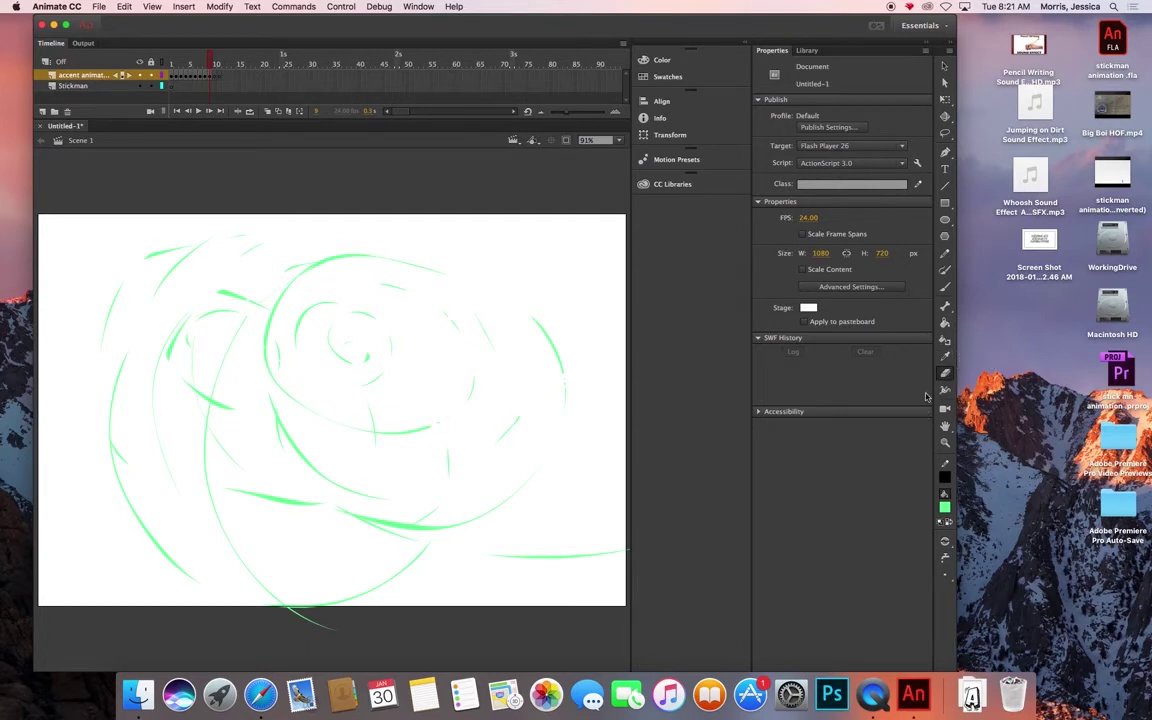
Set the brush size to 99, paint a thick curved green stroke over the swirl and erase a small squiggle inside it.
{"action": "left_click", "coordinate": [945, 287]}
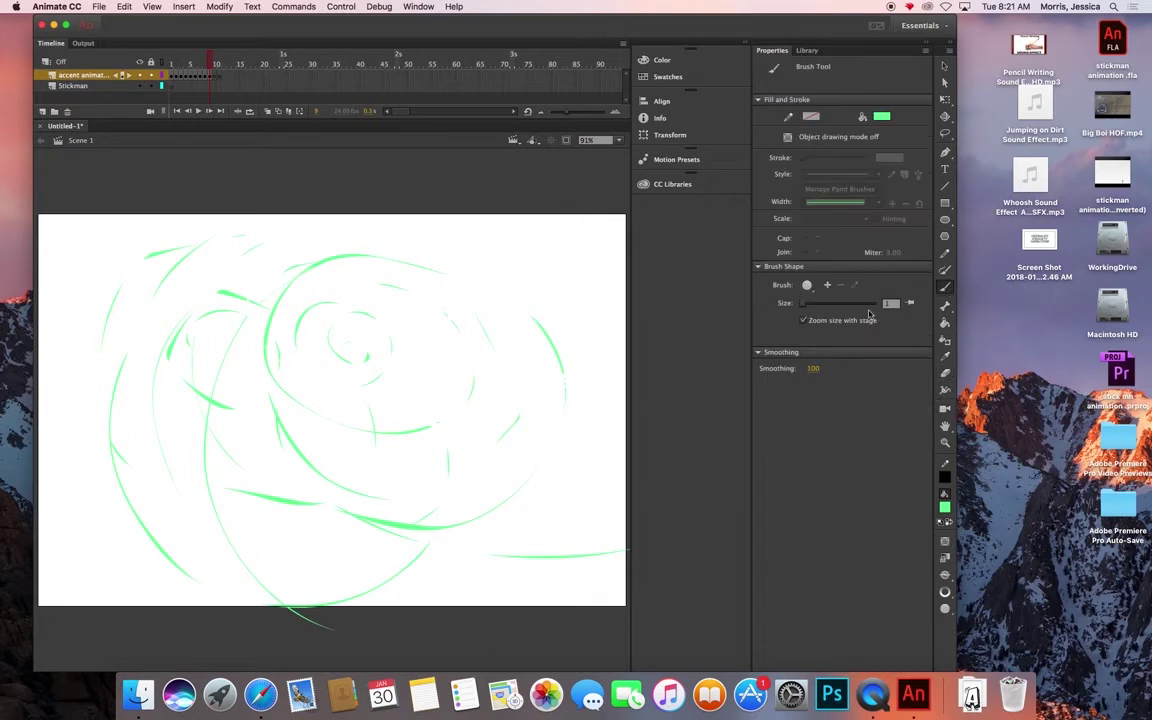
{"action": "left_click_drag", "start_coordinate": [802, 304], "coordinate": [838, 304]}
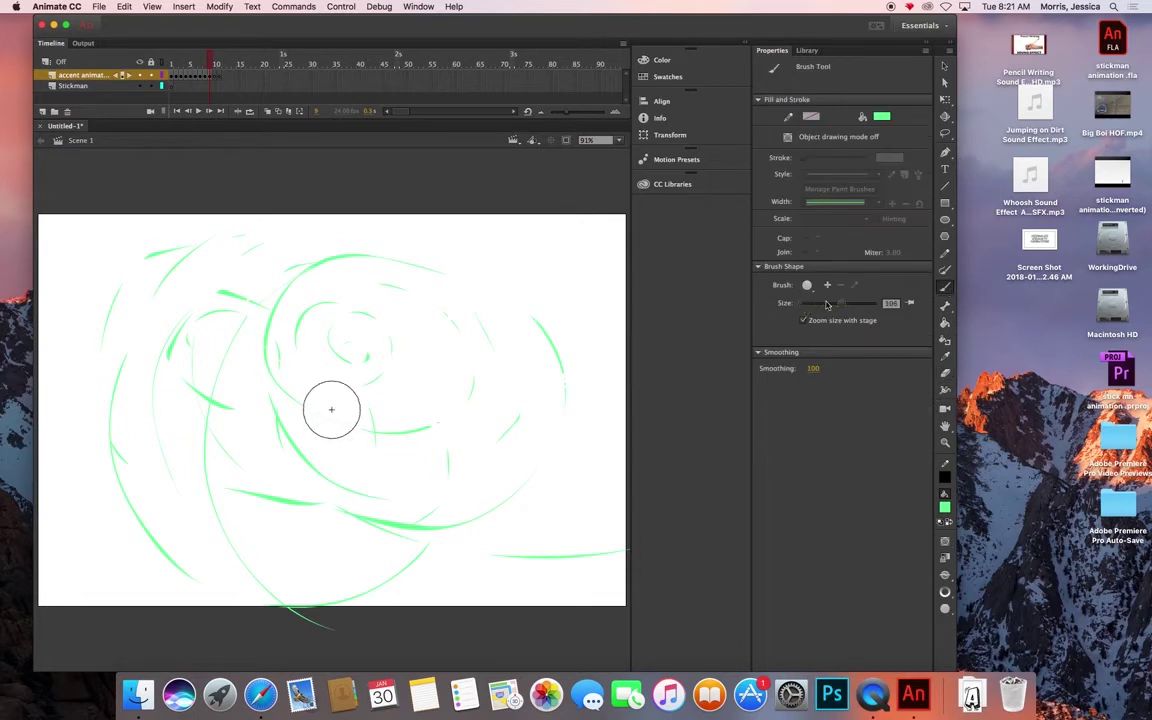
{"action": "mouse_move", "coordinate": [426, 271]}
{"action": "left_mouse_down"}
{"action": "mouse_move", "coordinate": [414, 275]}
{"action": "mouse_move", "coordinate": [437, 329]}
{"action": "left_mouse_up"}
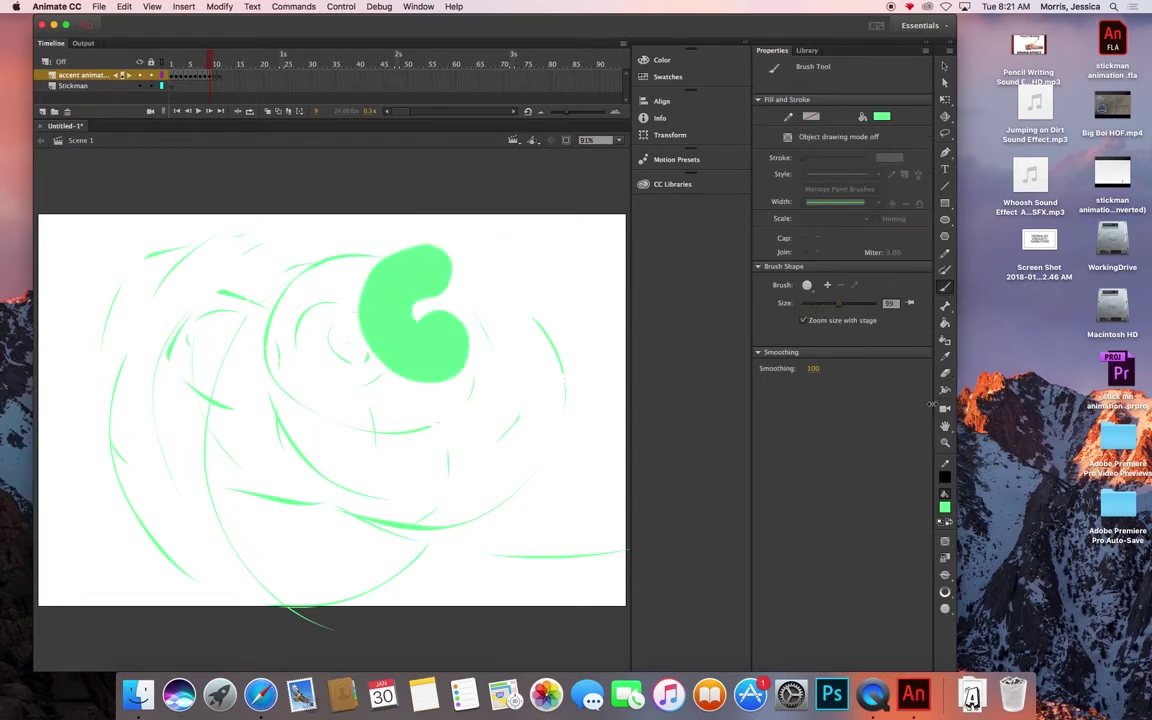
{"action": "left_click", "coordinate": [946, 373]}
{"action": "left_click_drag", "start_coordinate": [410, 327], "coordinate": [400, 322]}
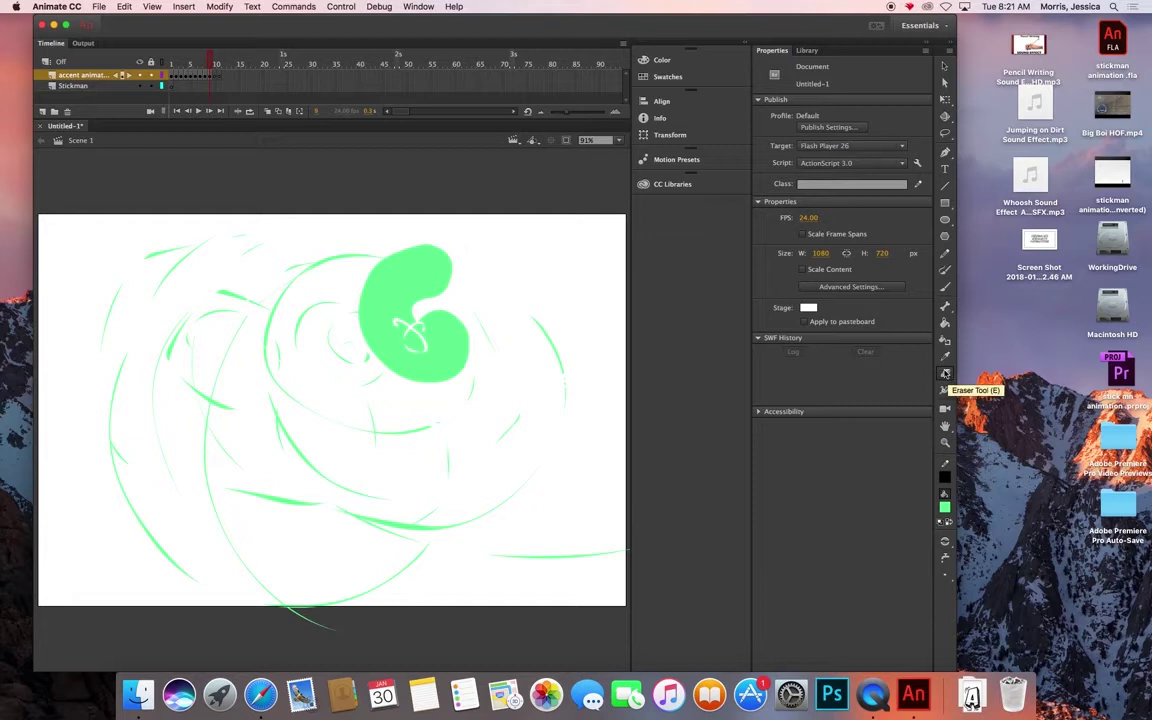
Erase everything on frame 9 and turn on onion skinning, checking the drawing at frames 8 and 9.
{"action": "double_click", "coordinate": [946, 375]}
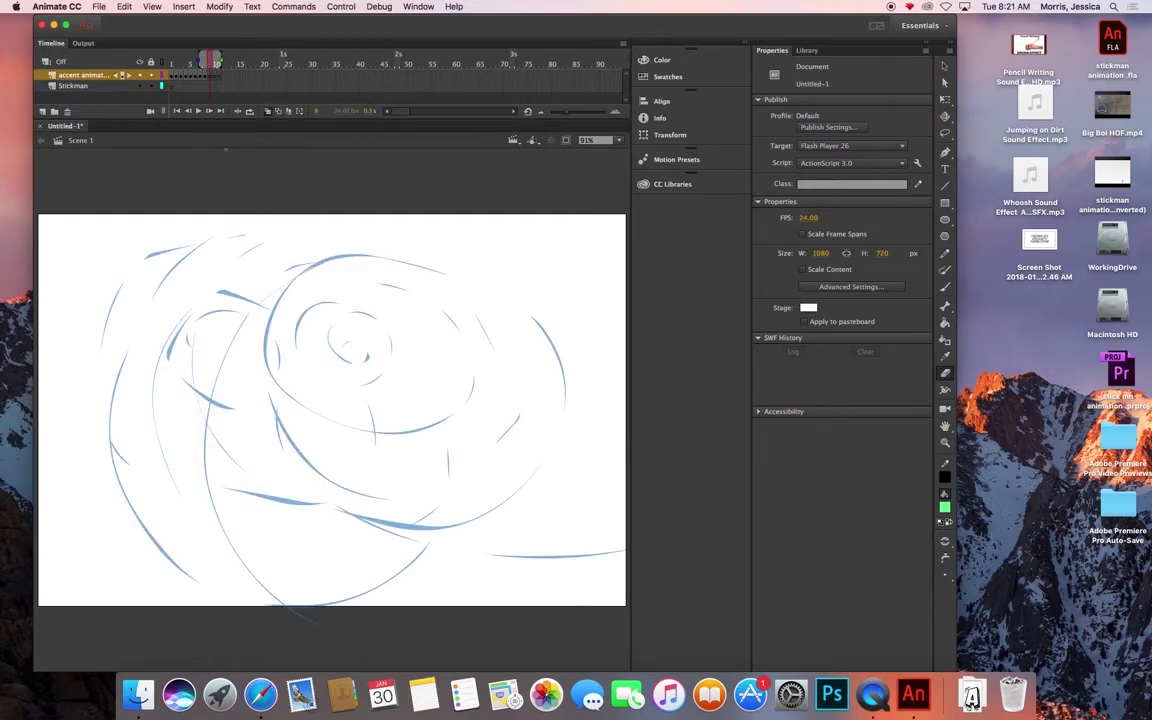
{"action": "left_click", "coordinate": [209, 84]}
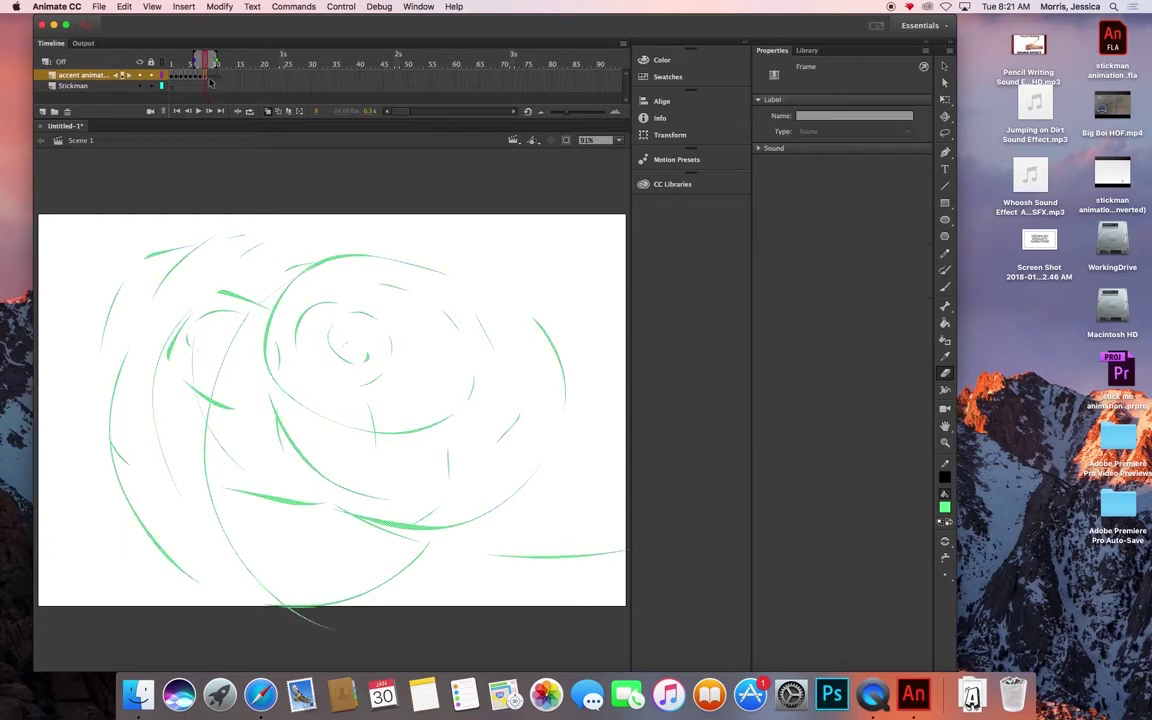
{"action": "left_click", "coordinate": [210, 81]}
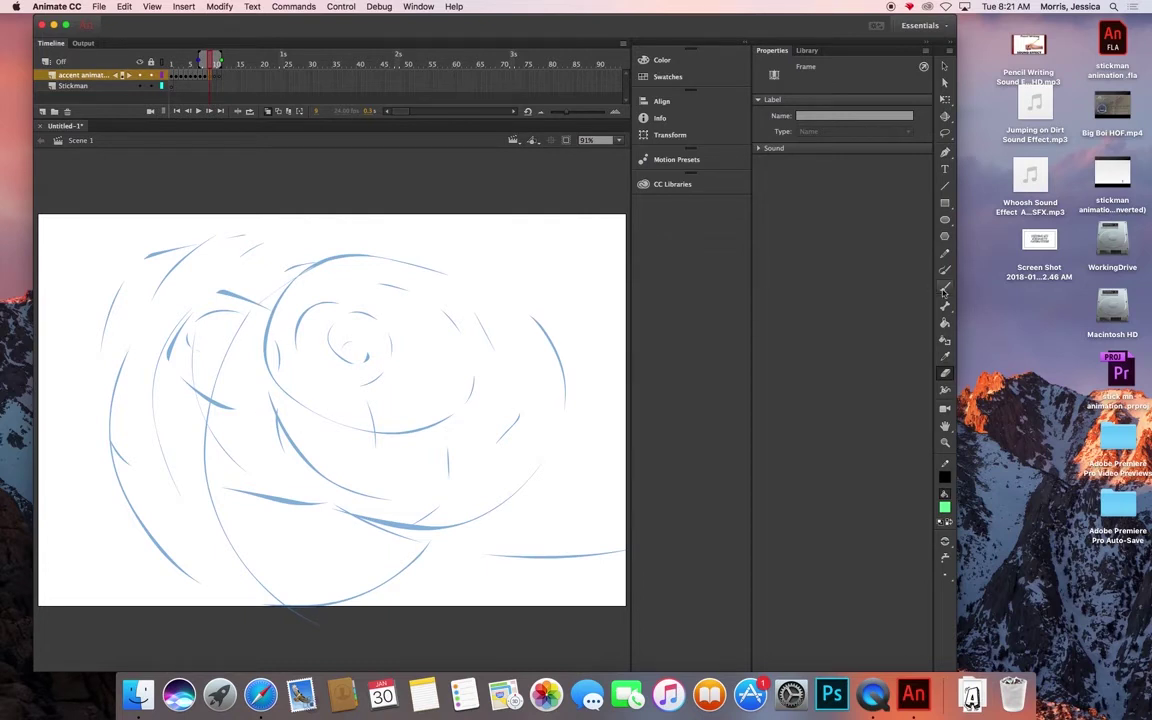
Paint thick green brush strokes over the onion-skinned swirl on frame 9, and turn onion skinning off.
{"action": "key", "text": "b"}
{"action": "mouse_move", "coordinate": [360, 330]}
{"action": "left_mouse_down"}
{"action": "mouse_move", "coordinate": [268, 346]}
{"action": "mouse_move", "coordinate": [481, 381]}
{"action": "left_mouse_up"}
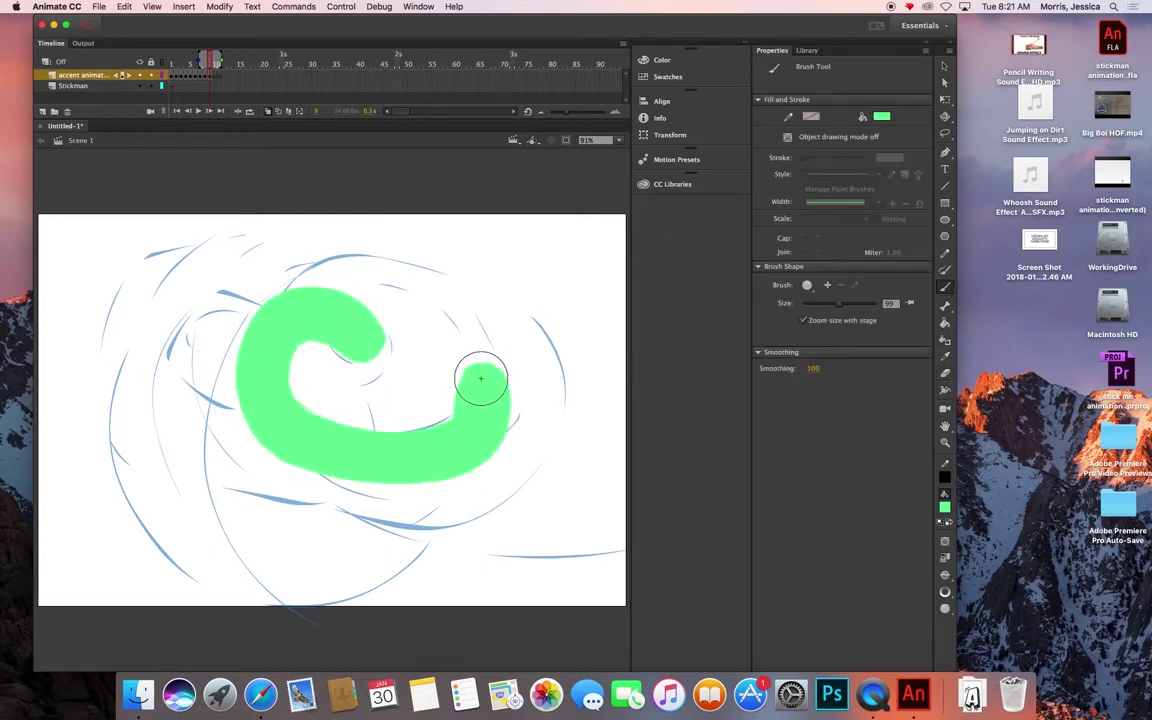
{"action": "mouse_move", "coordinate": [404, 290]}
{"action": "left_mouse_down"}
{"action": "mouse_move", "coordinate": [303, 283]}
{"action": "mouse_move", "coordinate": [435, 447]}
{"action": "left_mouse_up"}
{"action": "left_click_drag", "start_coordinate": [435, 447], "coordinate": [485, 437]}
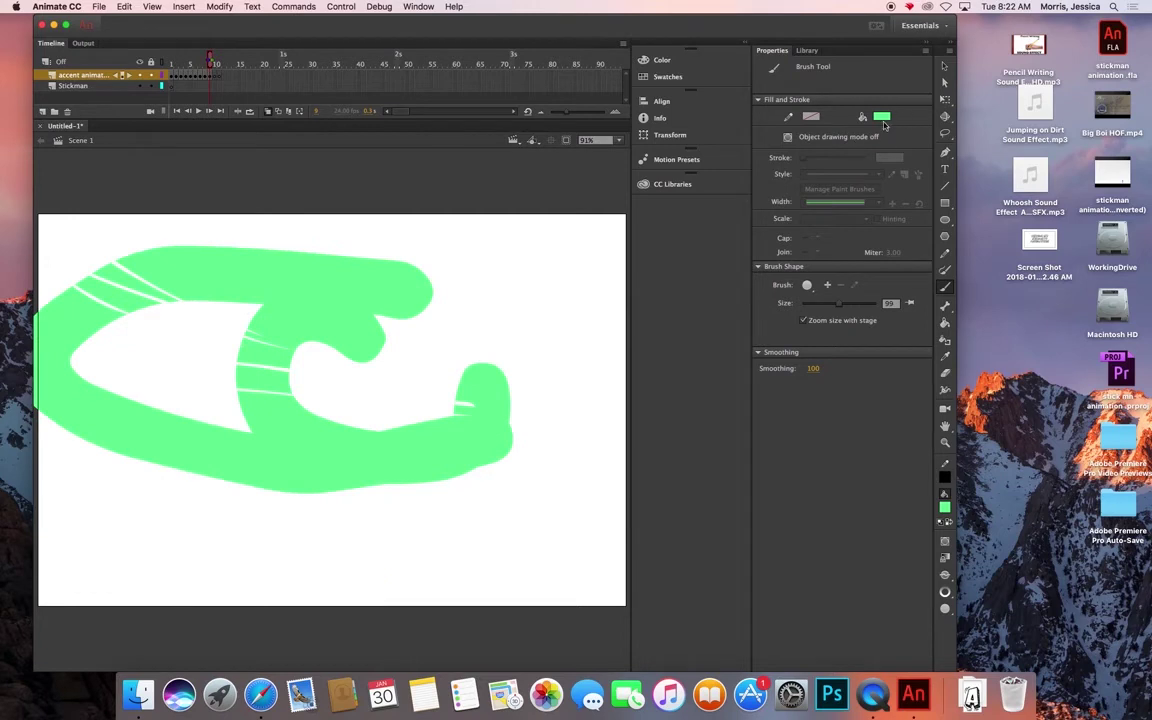
Change the fill colour to dark blue, paint a thick stroke beside the green shape and sketch thin black lines across the stage.
{"action": "left_click", "coordinate": [881, 116]}
{"action": "left_click", "coordinate": [925, 222]}
{"action": "mouse_move", "coordinate": [425, 300]}
{"action": "left_mouse_down"}
{"action": "mouse_move", "coordinate": [500, 329]}
{"action": "mouse_move", "coordinate": [530, 440]}
{"action": "left_mouse_up"}
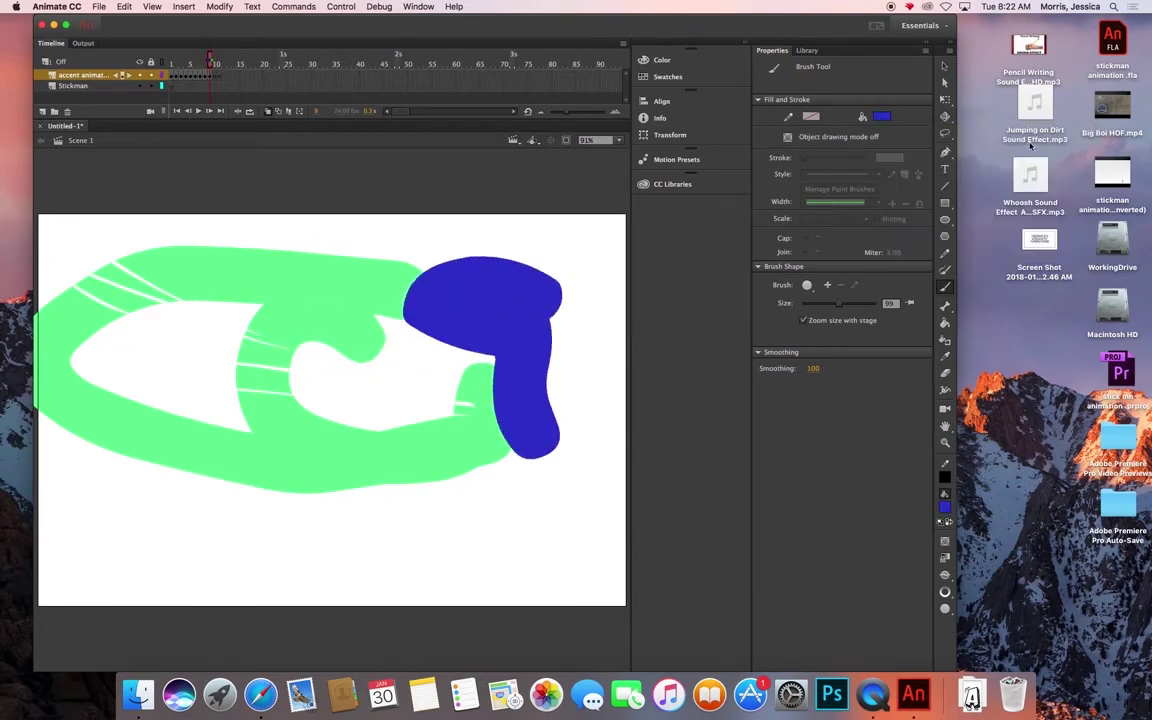
{"action": "left_click", "coordinate": [945, 270]}
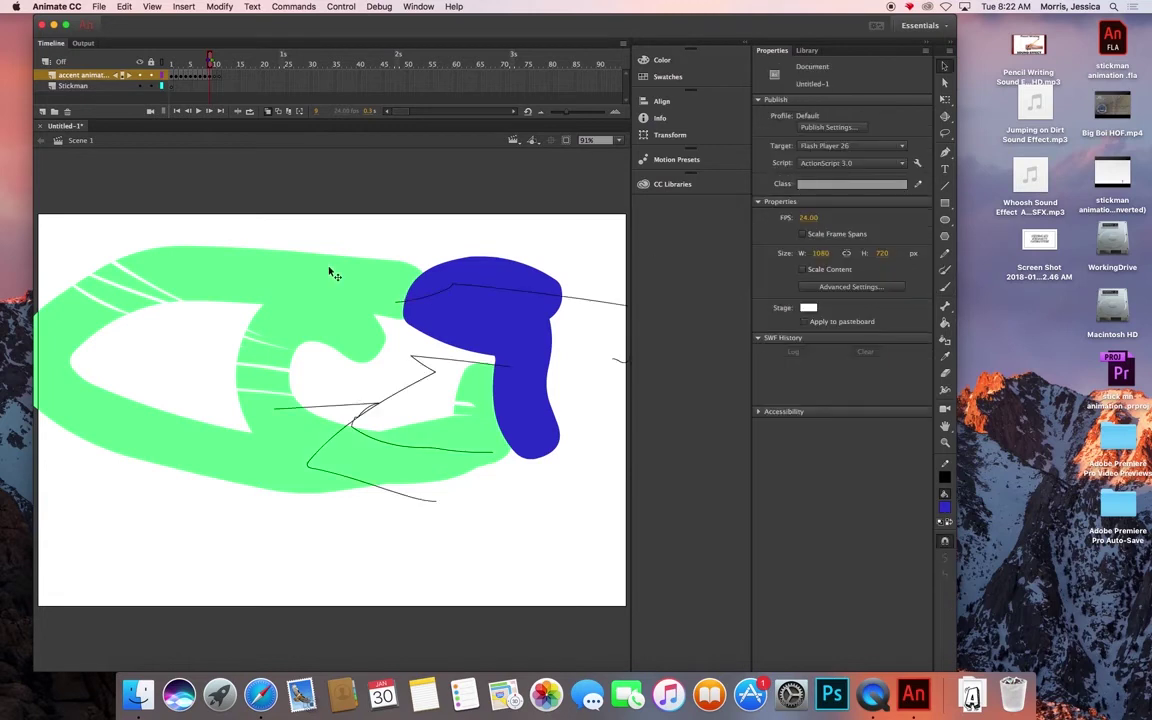
Export the animation as the video Untitled-1.mov on the desktop, with conversion in Adobe Media Encoder turned off.
{"action": "left_click", "coordinate": [98, 6]}
{"action": "left_click", "coordinate": [90, 6]}
{"action": "left_click", "coordinate": [90, 7]}
{"action": "mouse_move", "coordinate": [190, 172]}
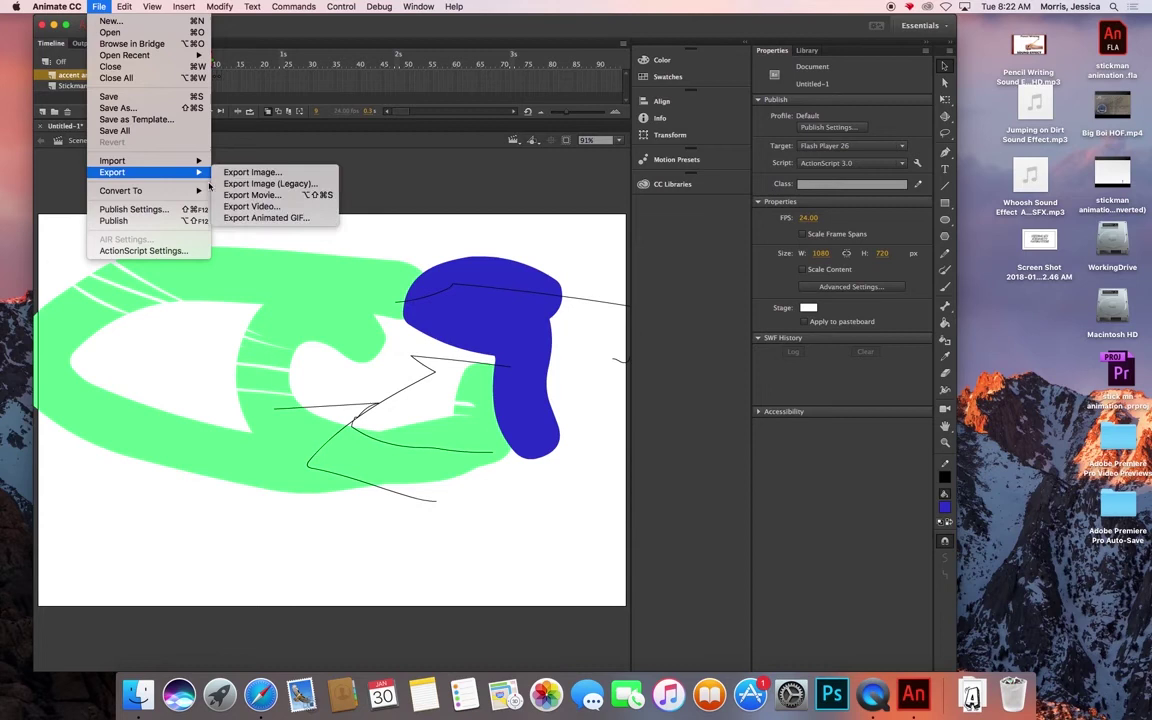
{"action": "left_click", "coordinate": [258, 207]}
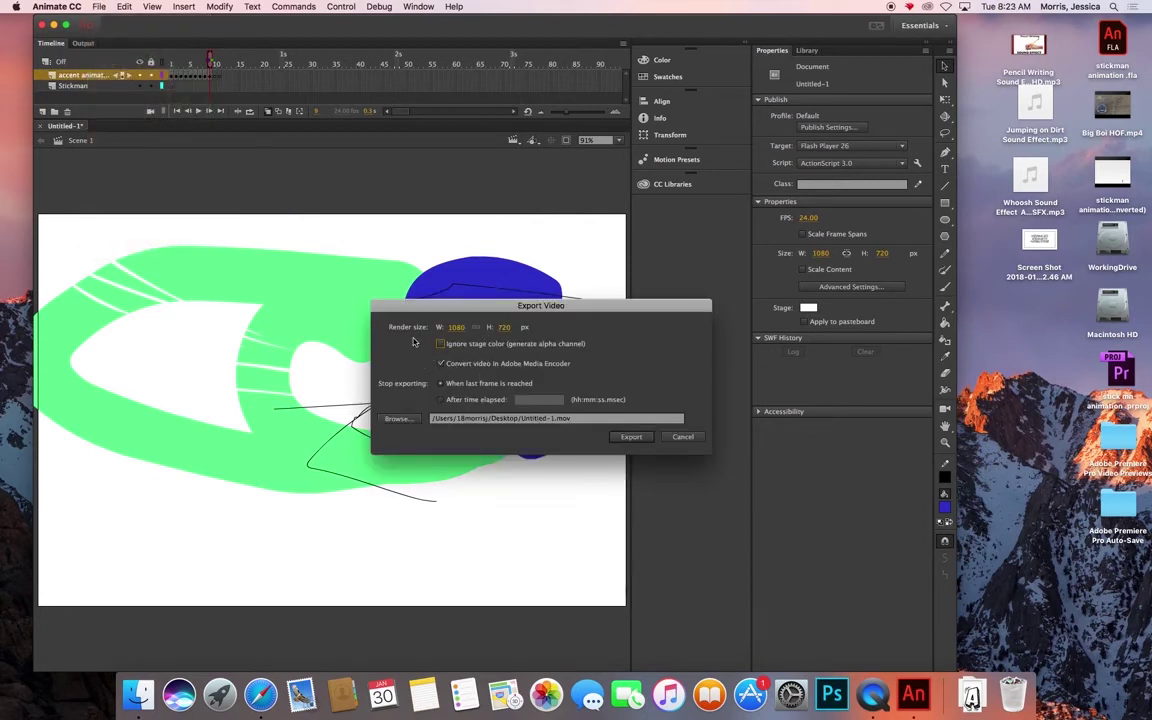
{"action": "left_click", "coordinate": [442, 366]}
{"action": "left_click", "coordinate": [639, 442]}
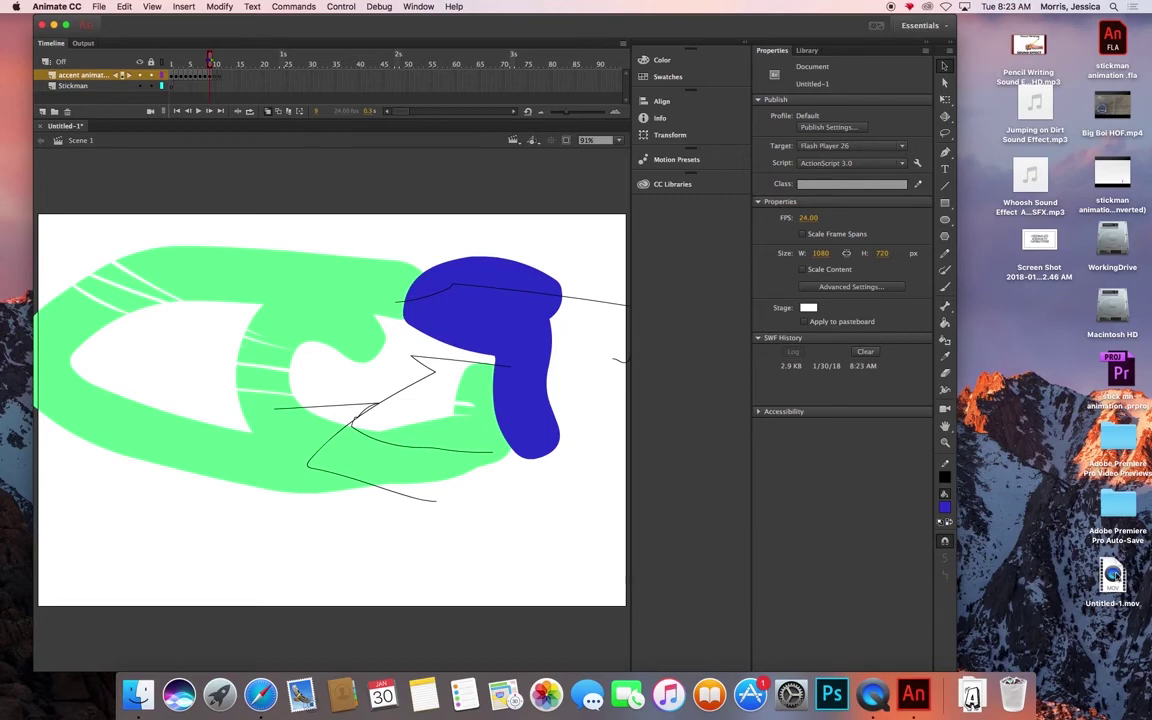
Open Untitled-1.mov in QuickTime Player, save the converted copy to the desktop as Untitled-1 (Converted) and close the player window.
{"action": "double_click", "coordinate": [1112, 575]}
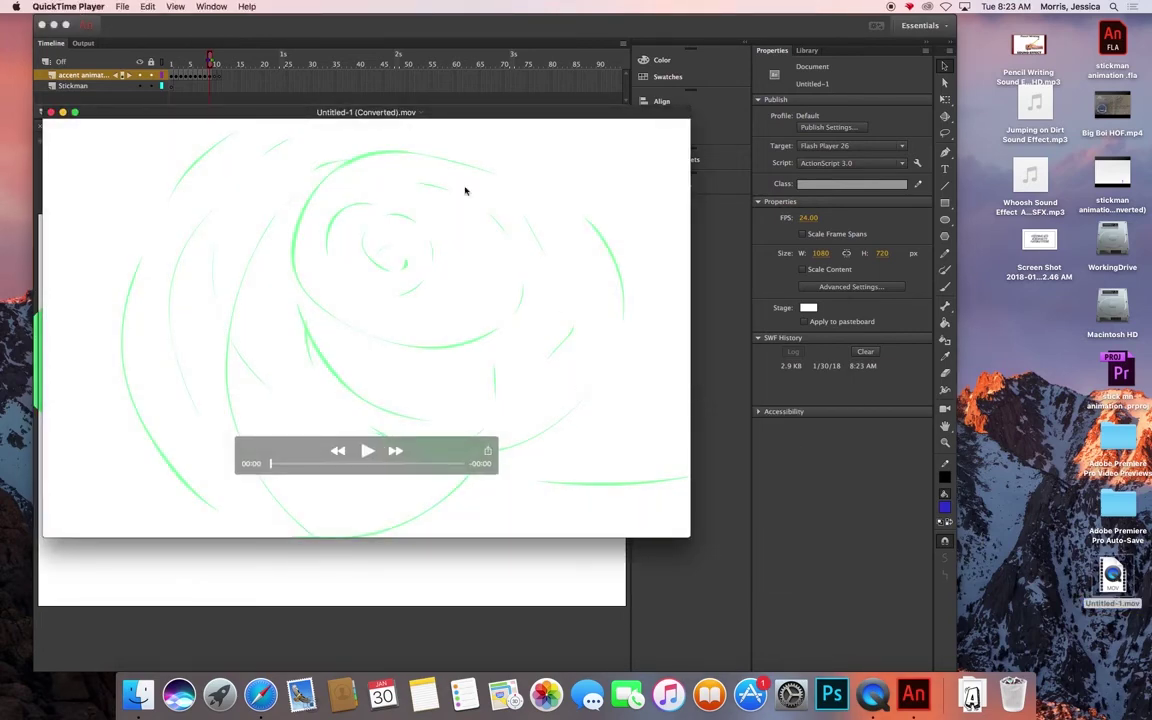
{"action": "left_click", "coordinate": [122, 6]}
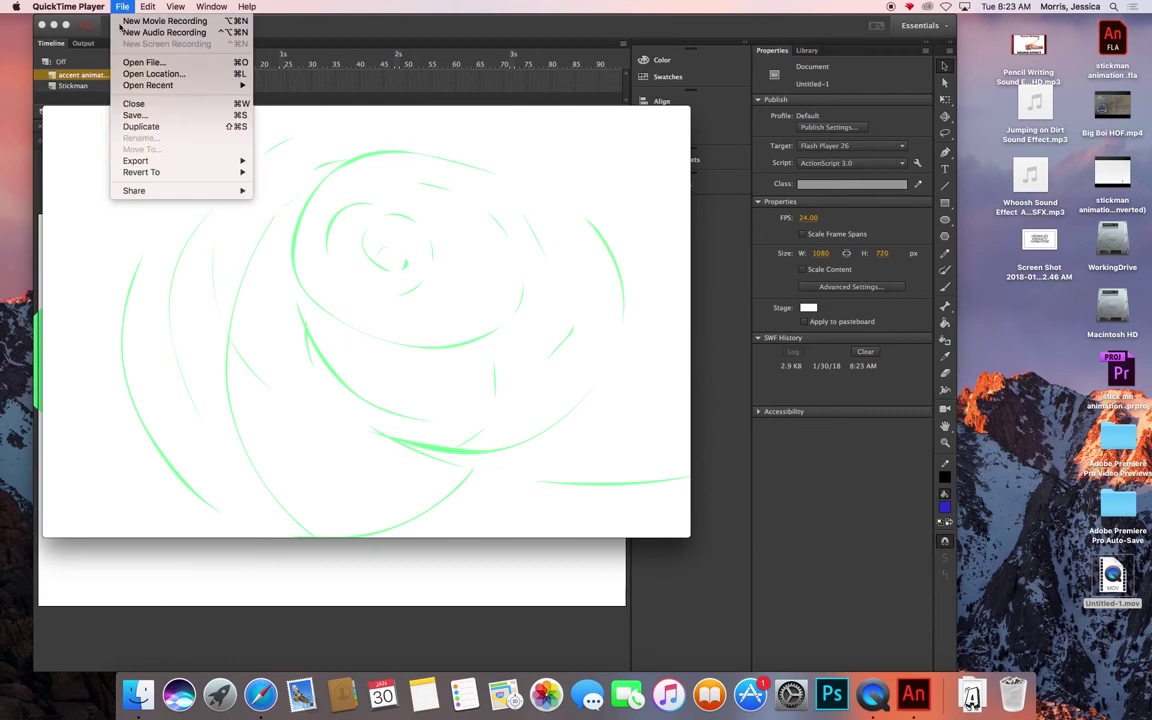
{"action": "left_click", "coordinate": [155, 113]}
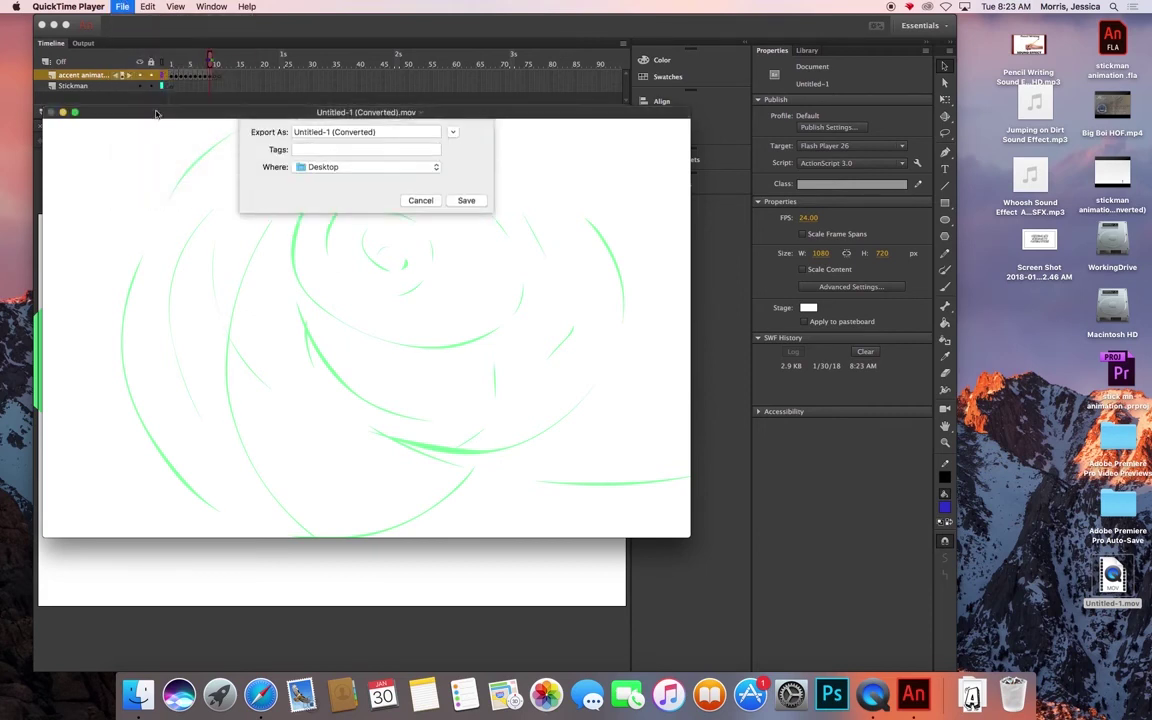
{"action": "left_click", "coordinate": [463, 208]}
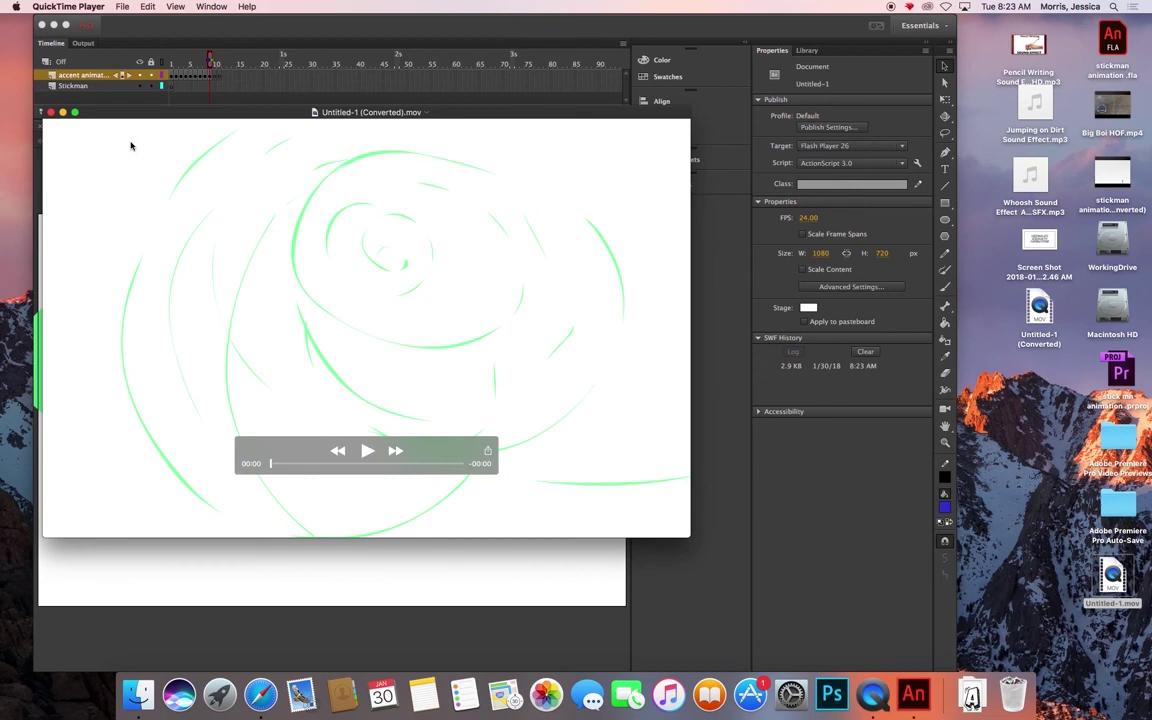
{"action": "left_click", "coordinate": [50, 111]}
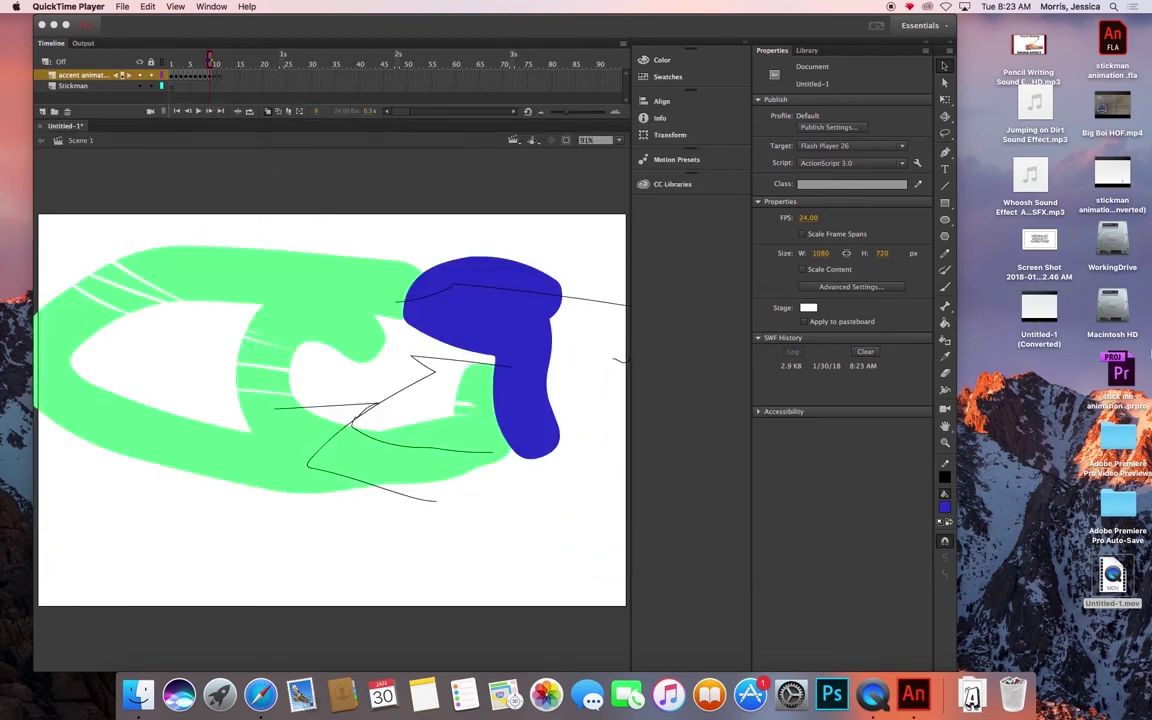